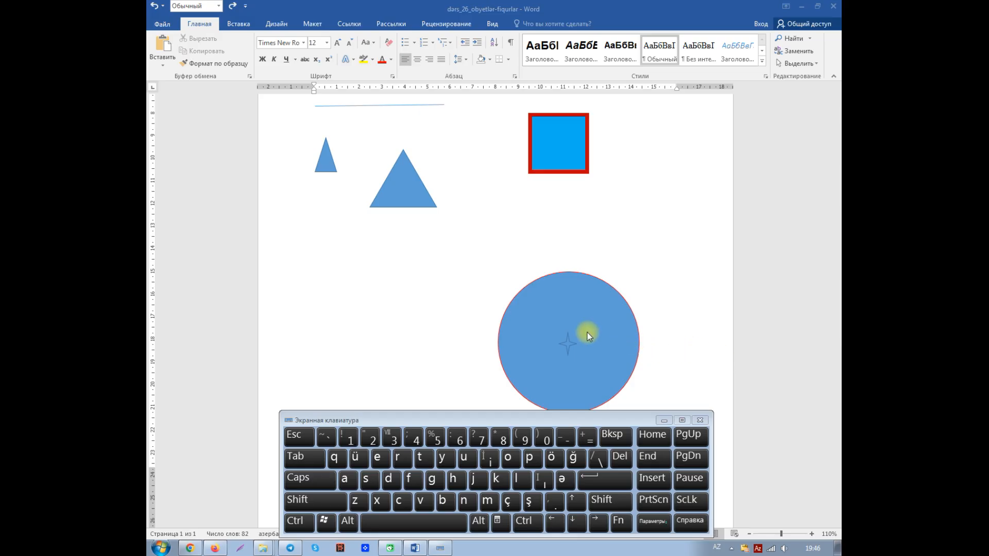
# Move the four-point star and the circle to the page's upper right, and place the square below the small triangle
pyautogui.click(569, 344)
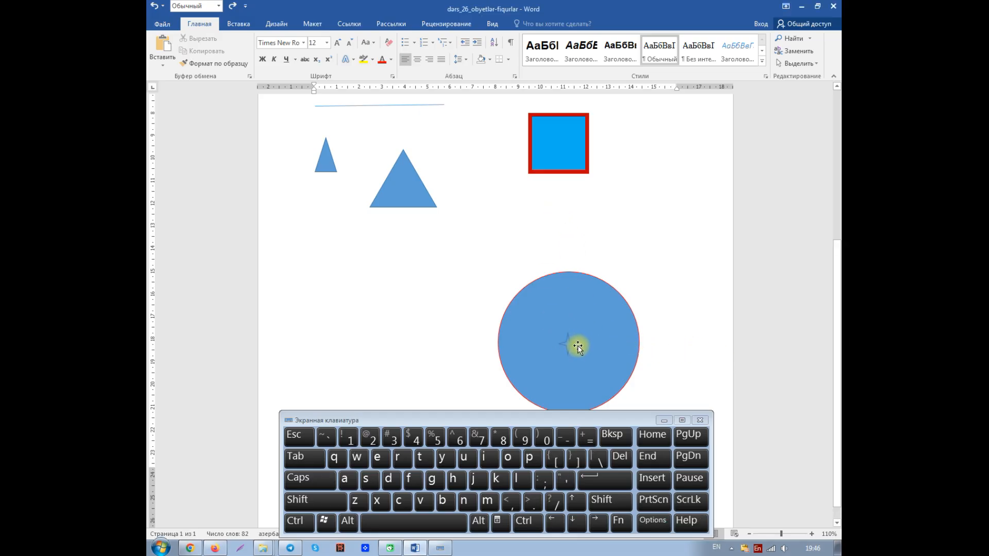
pyautogui.click(577, 346)
pyautogui.moveTo(577, 346); pyautogui.dragTo(680, 177)
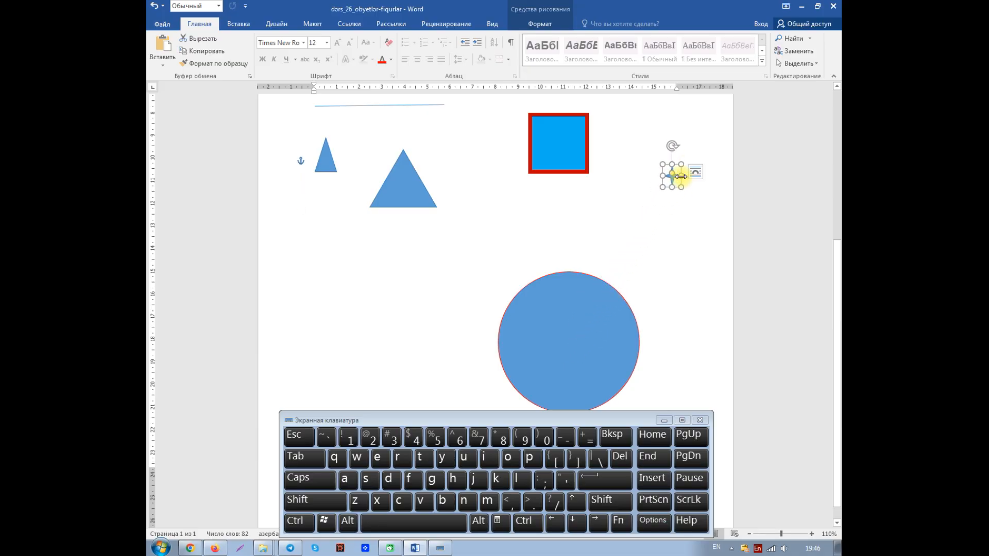
pyautogui.moveTo(576, 341); pyautogui.dragTo(660, 179)
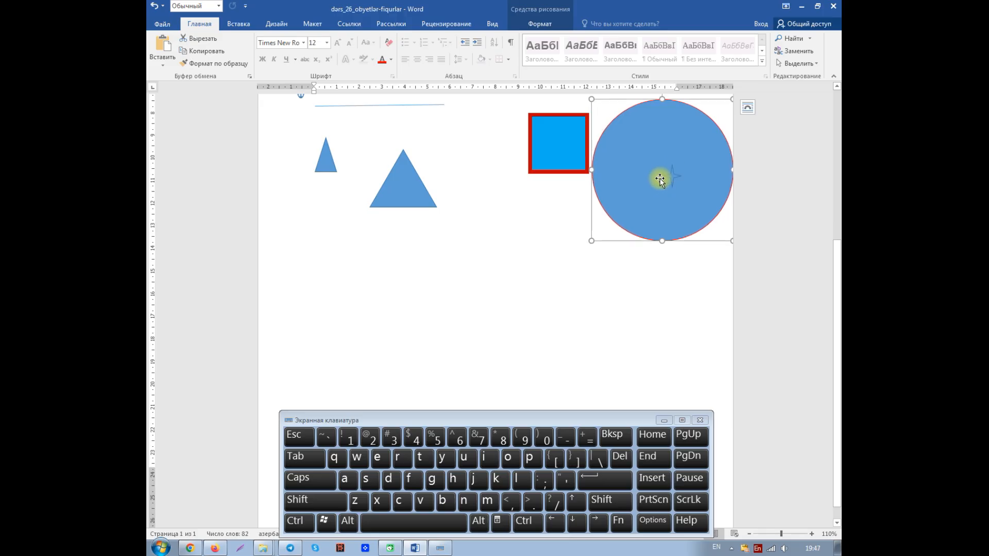
pyautogui.moveTo(560, 159); pyautogui.dragTo(309, 326)
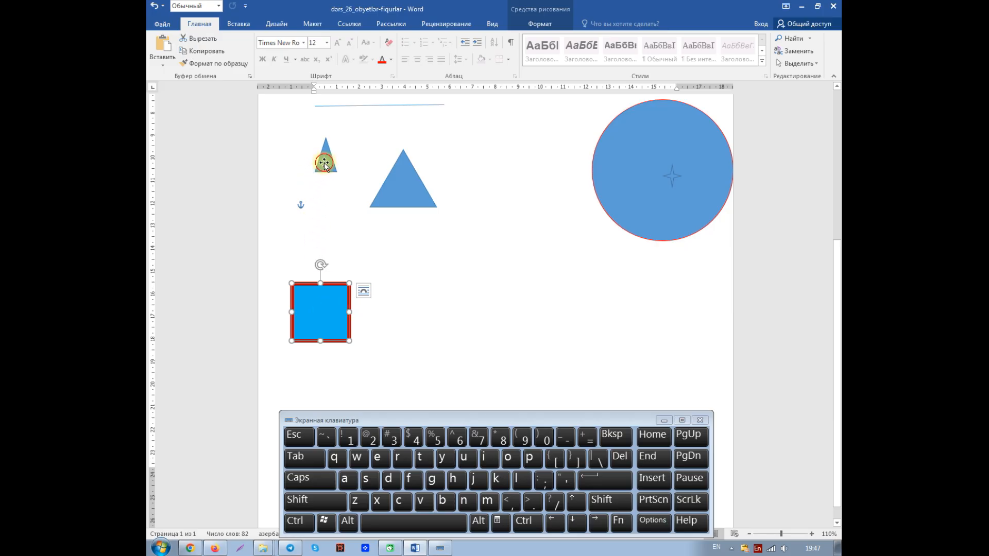
# Delete both triangles, the circle, the four-point star and the line, keeping only the blue square
pyautogui.click(322, 164)
pyautogui.keyDown('shift'); pyautogui.click(410, 187); pyautogui.keyUp('shift')
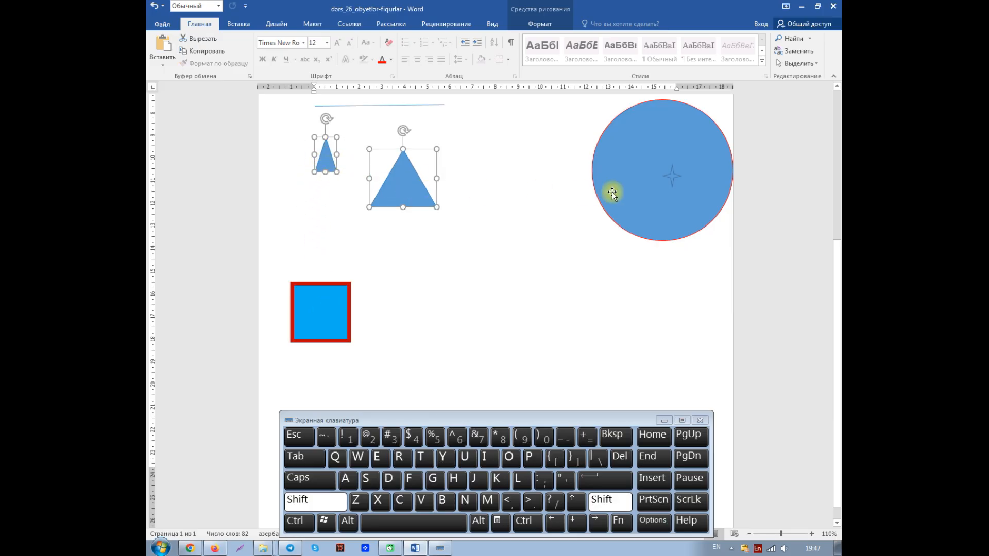
pyautogui.keyDown('shift'); pyautogui.click(672, 189); pyautogui.keyUp('shift')
pyautogui.keyDown('shift'); pyautogui.click(674, 188); pyautogui.keyUp('shift')
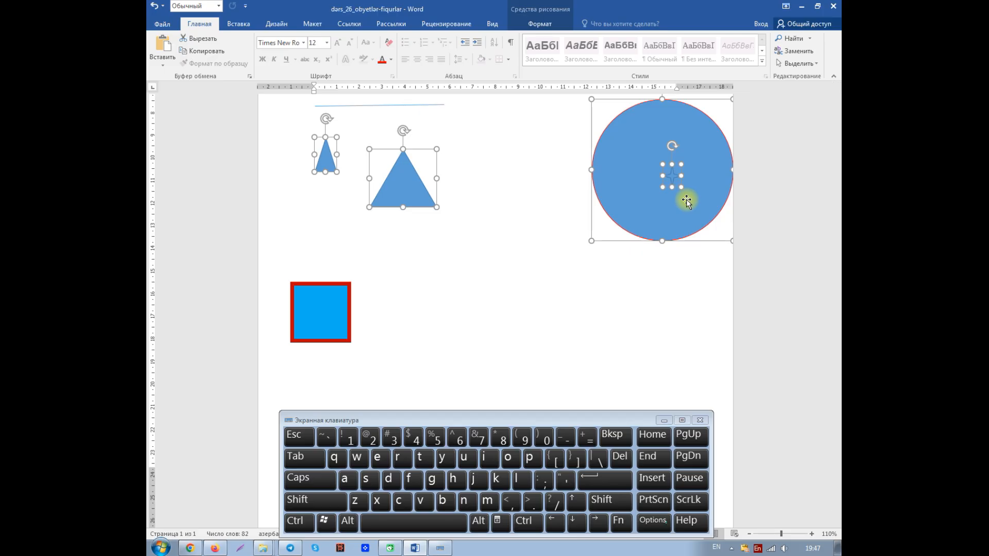
pyautogui.press('Delete')
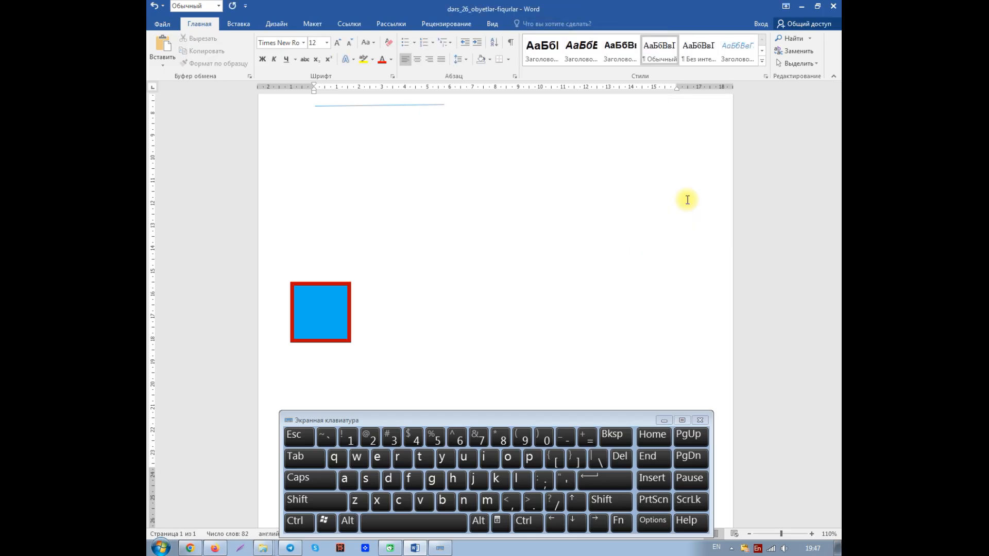
pyautogui.click(364, 105)
pyautogui.press('Delete')
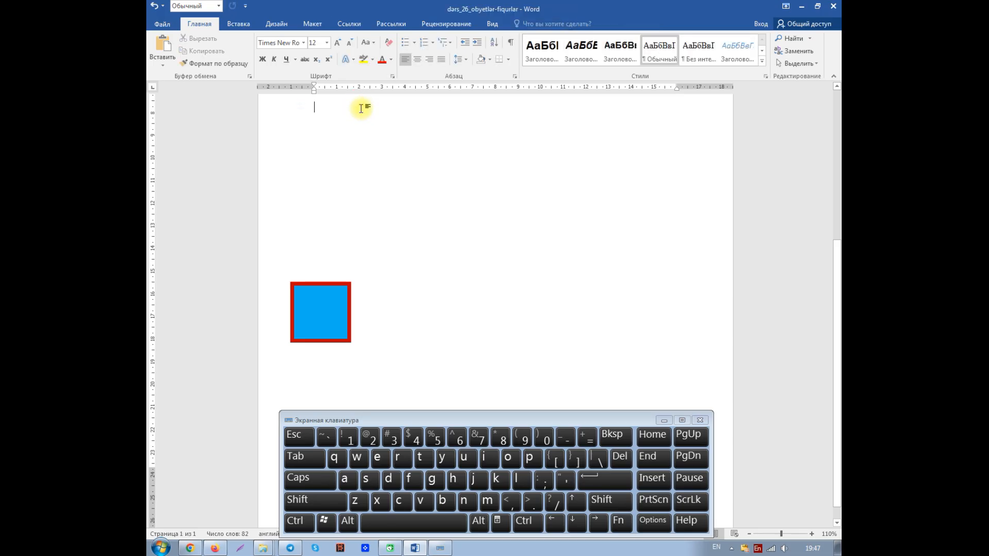
# Move the blue square up beside the page's left margin and show its shape formatting options
pyautogui.moveTo(313, 311)
pyautogui.mouseDown()
pyautogui.moveTo(330, 270)
pyautogui.moveTo(335, 189)
pyautogui.moveTo(324, 168)
pyautogui.moveTo(338, 172)
pyautogui.mouseUp()
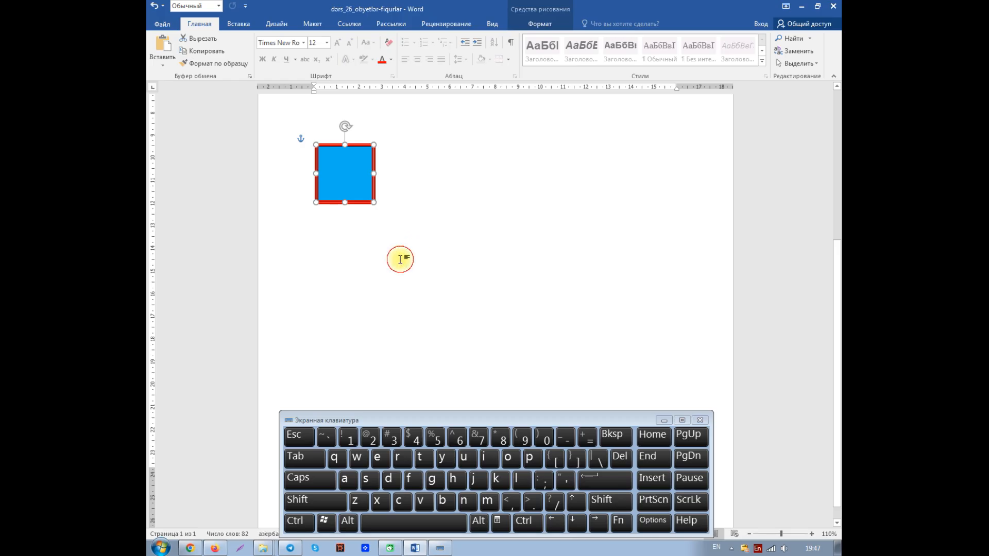
pyautogui.click(412, 261)
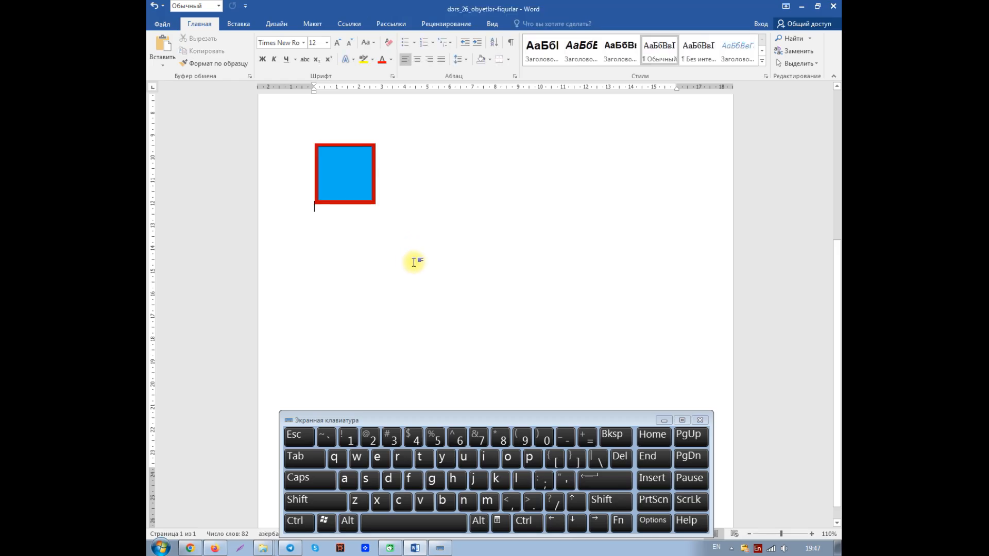
pyautogui.click(347, 178)
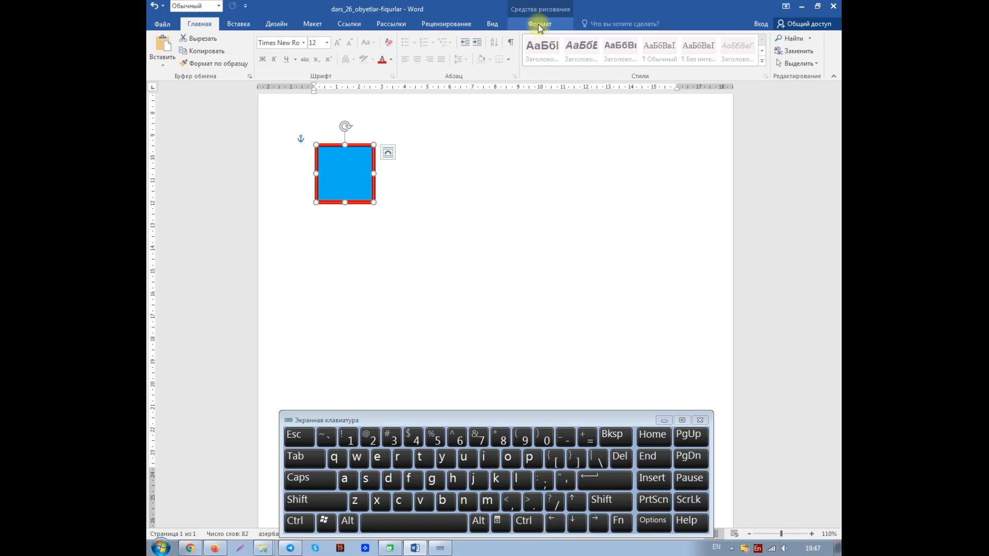
pyautogui.click(540, 26)
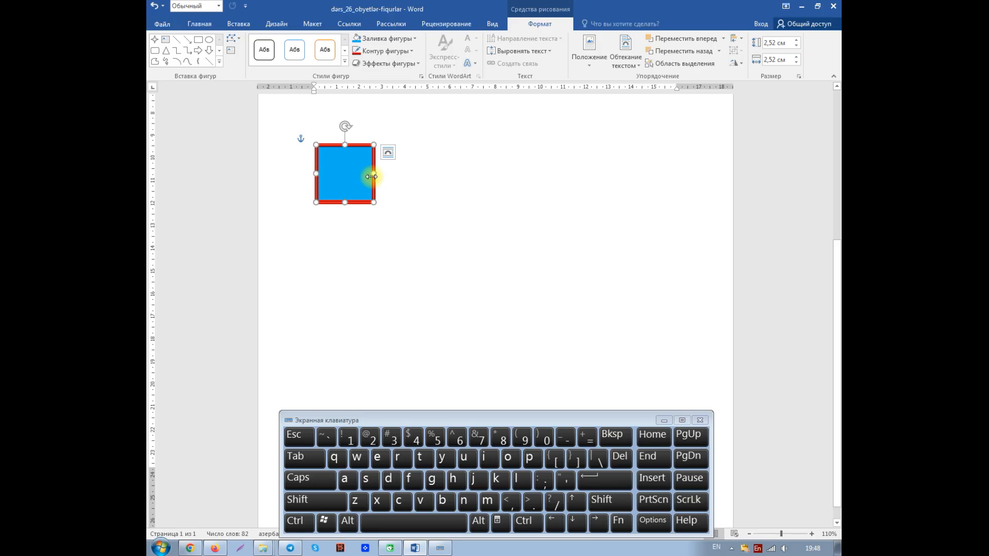
# Try stretching the square's right side to about 4.41 cm wide and its left side outward, and undo both resizes
pyautogui.moveTo(377, 175); pyautogui.dragTo(417, 174)
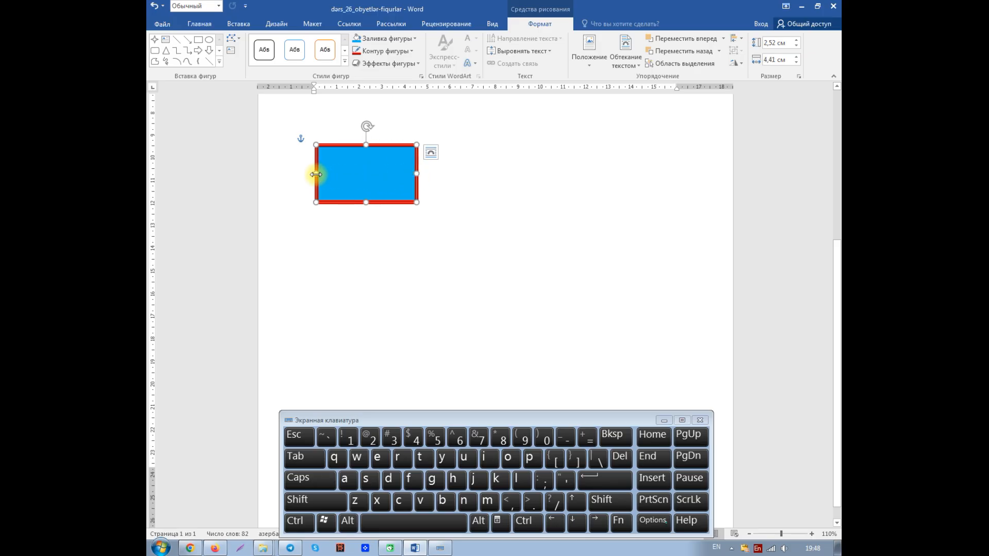
pyautogui.moveTo(318, 174); pyautogui.dragTo(295, 174)
pyautogui.click(154, 6)
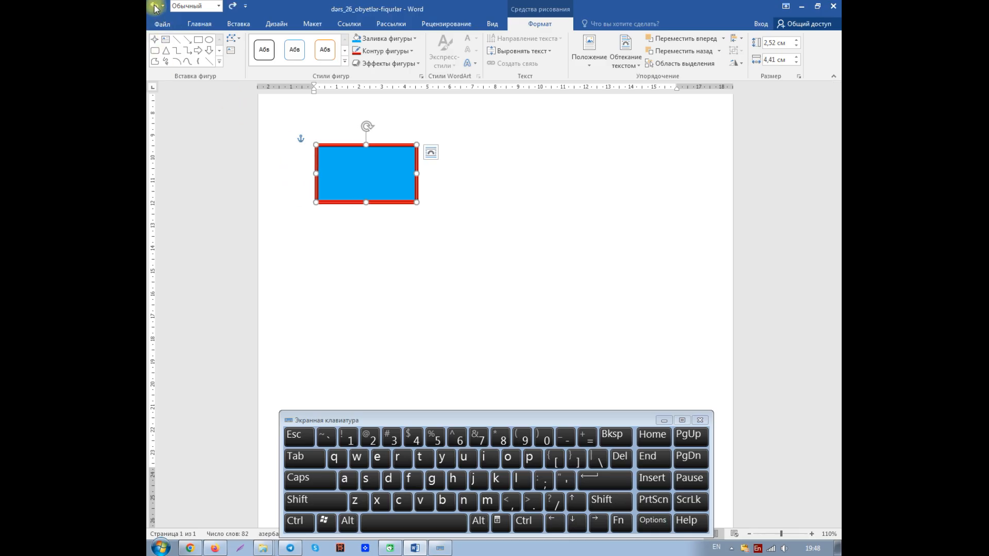
pyautogui.click(154, 7)
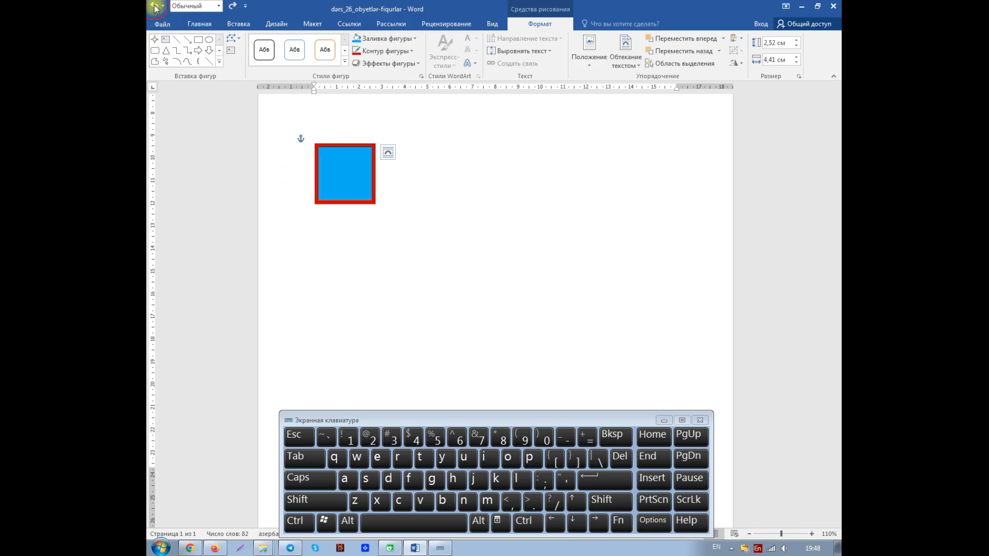
# Try stretching the square to about 3.74 cm wide and separately to about 5.89 cm high, undoing each resize
pyautogui.click(777, 60)
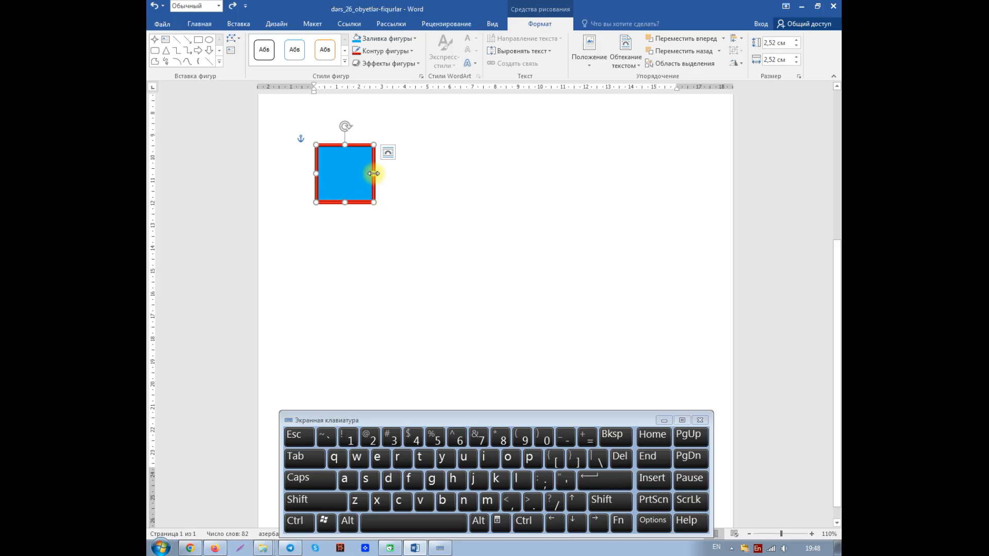
pyautogui.moveTo(374, 173); pyautogui.dragTo(401, 173)
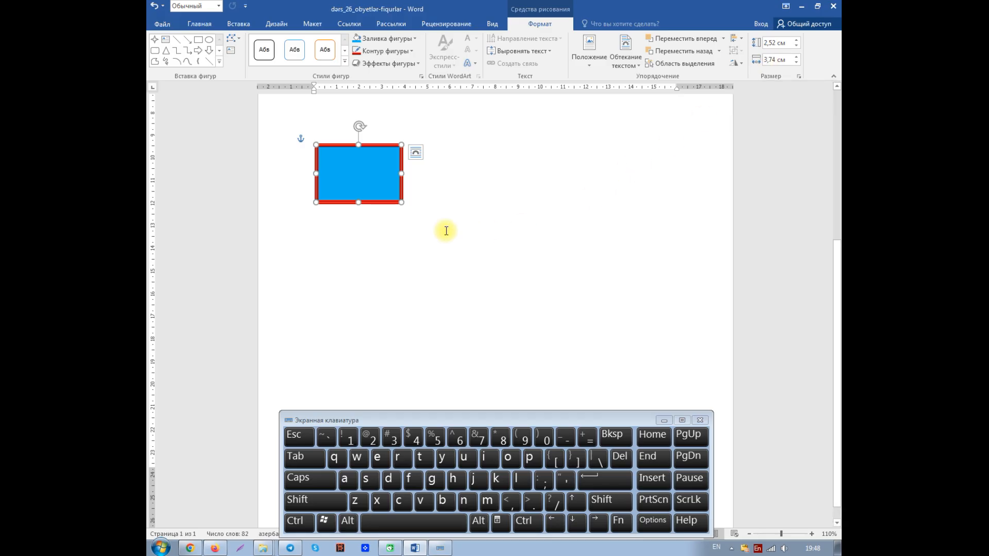
pyautogui.click(154, 7)
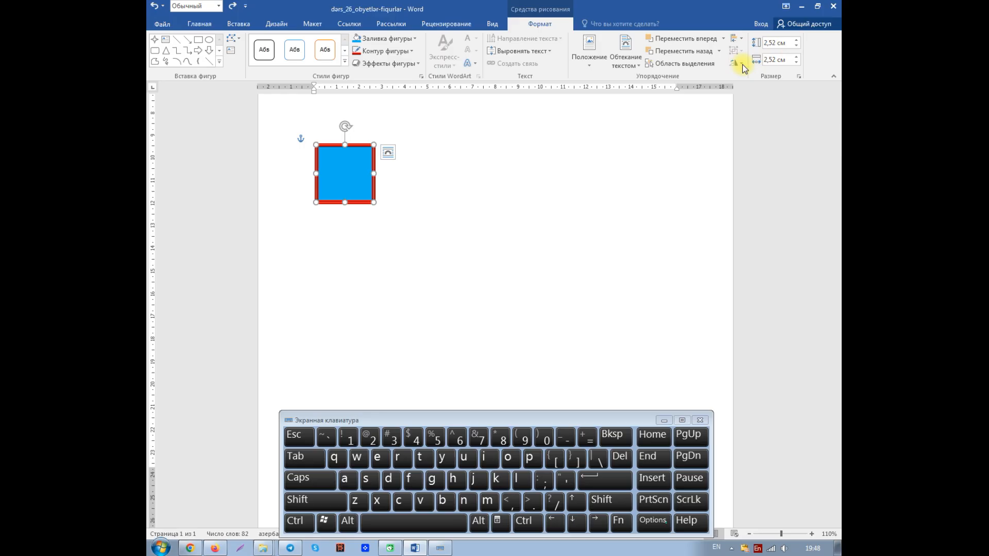
pyautogui.moveTo(345, 201); pyautogui.dragTo(344, 278)
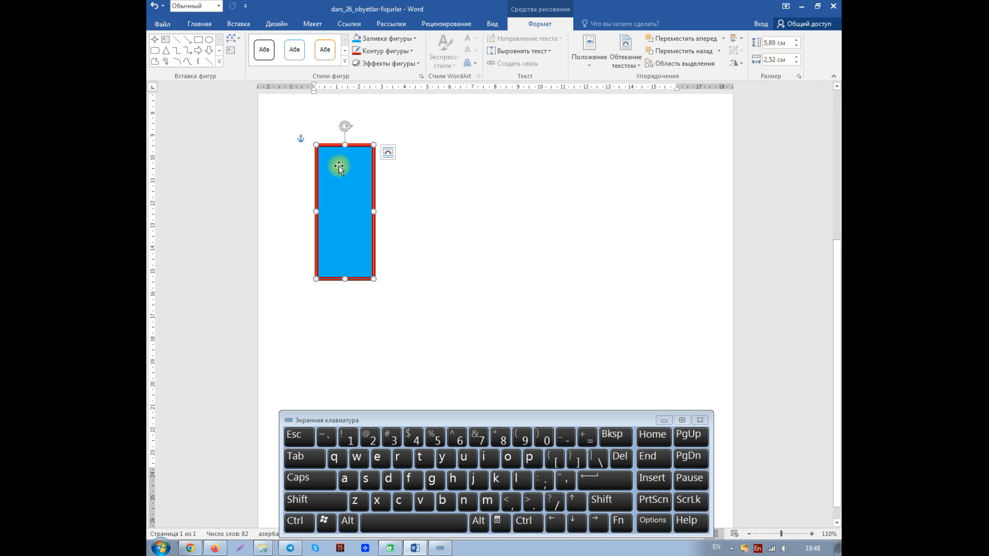
pyautogui.click(154, 6)
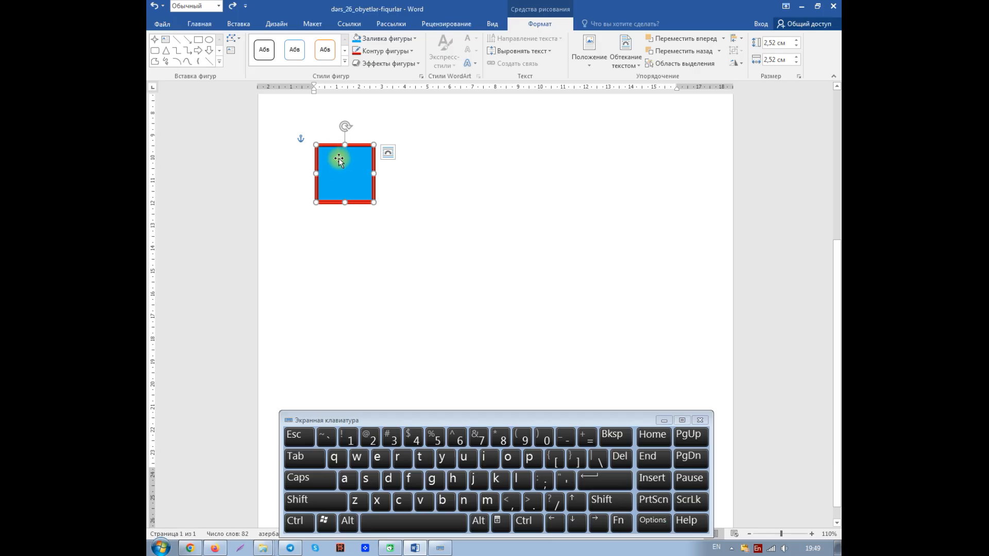
# Set both the height and the width of the square to 3 cm
pyautogui.click(769, 43)
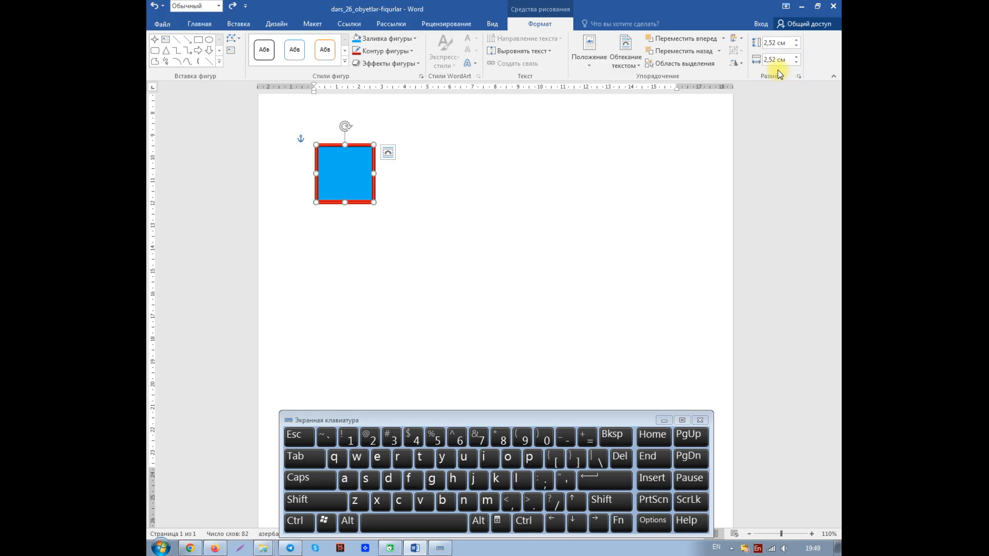
pyautogui.click(766, 42)
pyautogui.write('3')
pyautogui.click(770, 60)
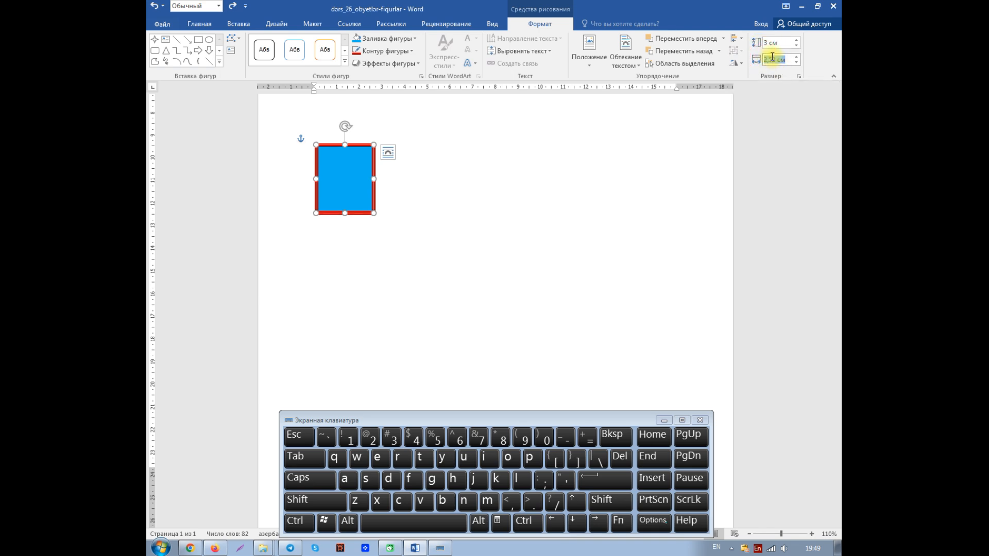
pyautogui.write('3')
pyautogui.press('Return')
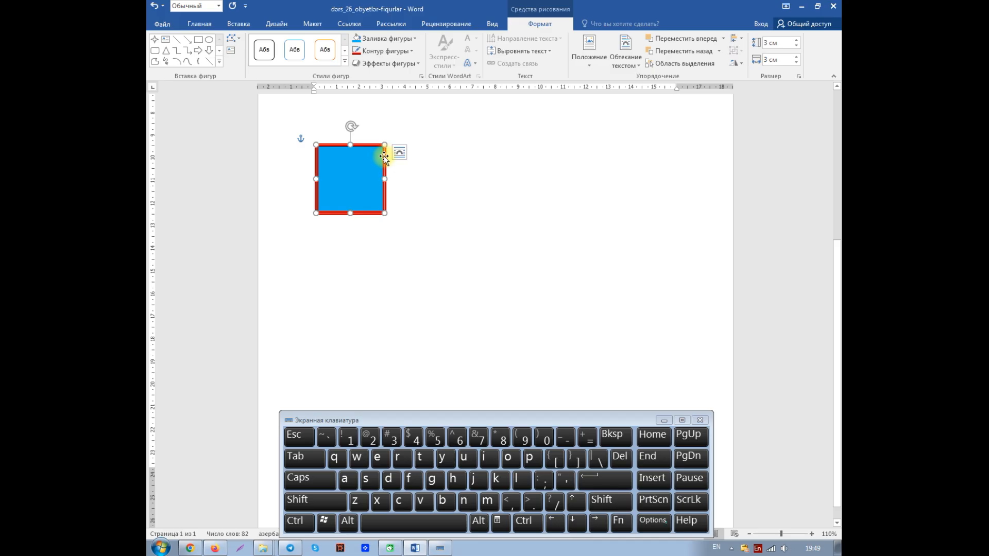
# Enlarge the square proportionally from its lower-right corner to about 5.34 by 5.34 cm
pyautogui.press('shift')
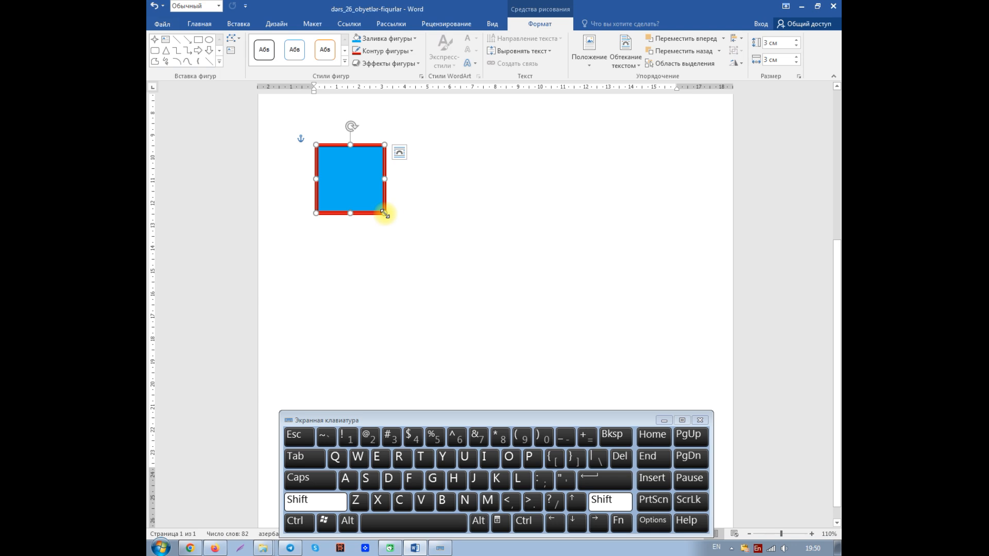
pyautogui.moveTo(385, 213); pyautogui.dragTo(411, 228)
pyautogui.moveTo(420, 234); pyautogui.dragTo(437, 247)
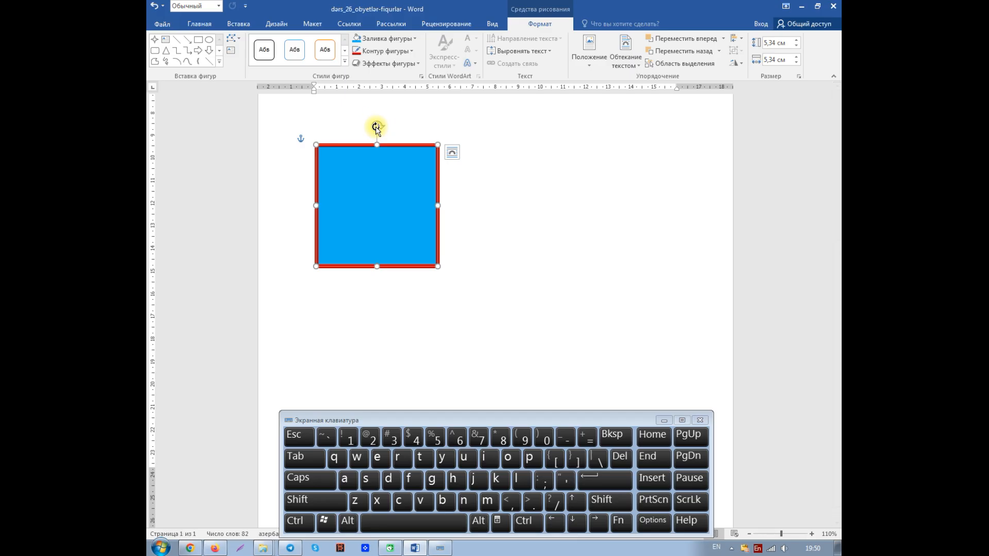
# Try rotating the square freely and in fixed increments to about 60° clockwise, undoing each rotation
pyautogui.moveTo(380, 125); pyautogui.dragTo(381, 184)
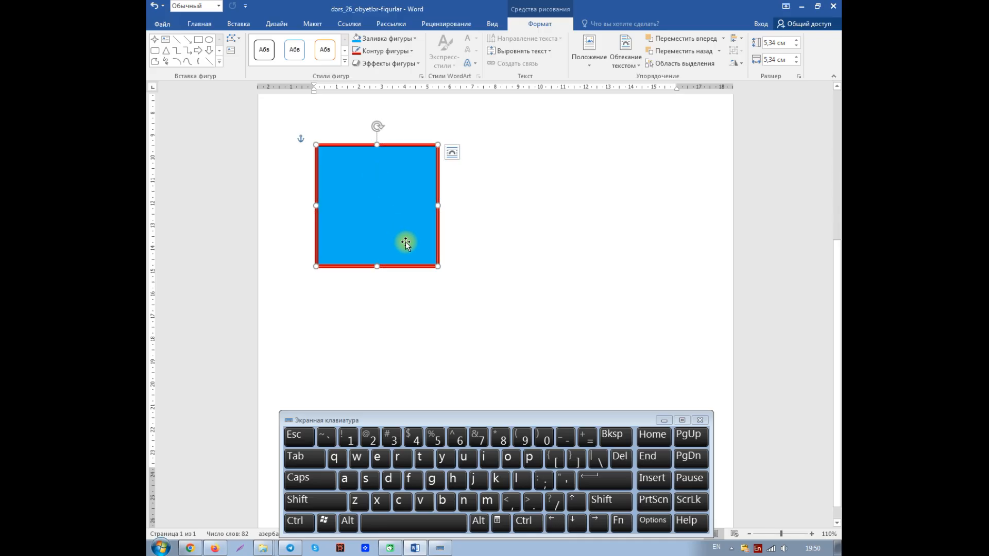
pyautogui.click(156, 7)
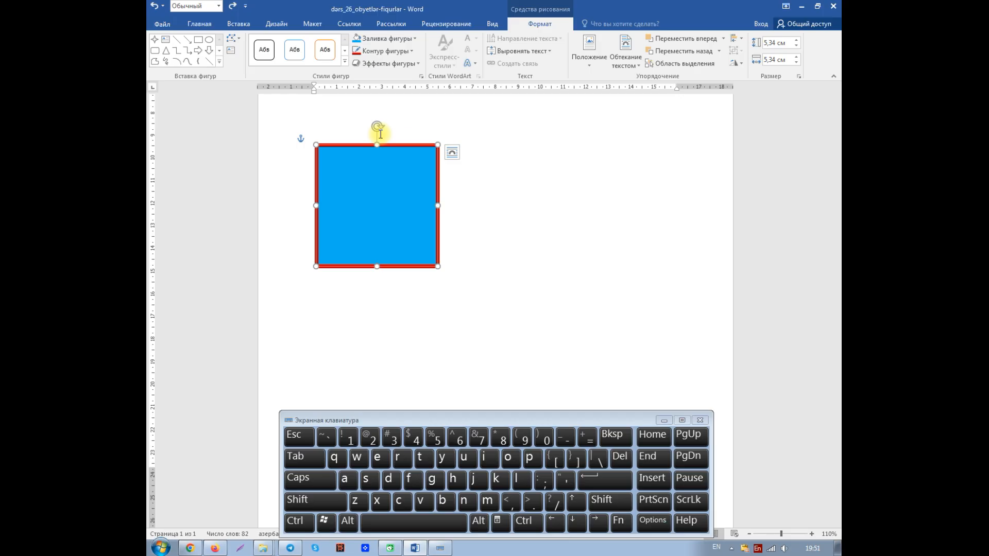
pyautogui.press('shift')
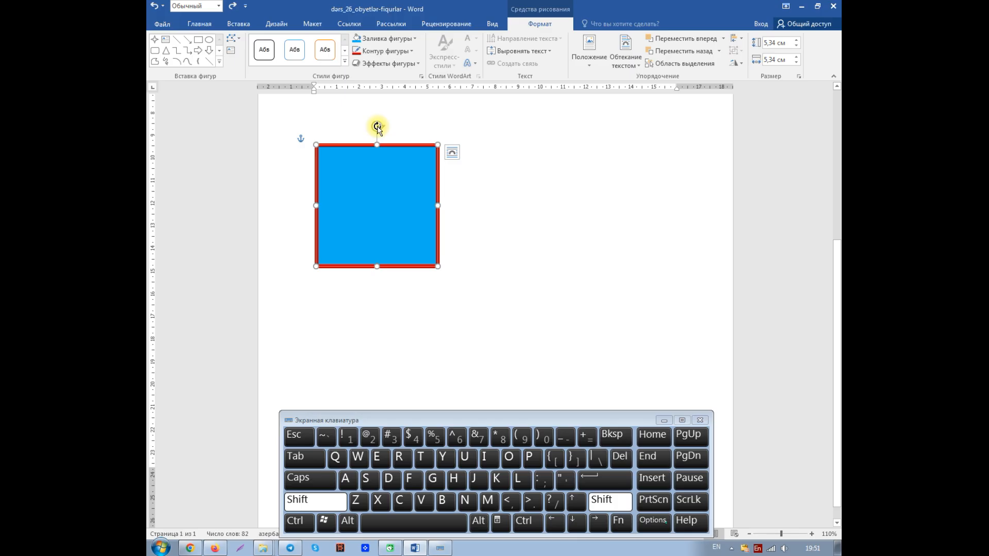
pyautogui.moveTo(377, 126); pyautogui.dragTo(398, 135)
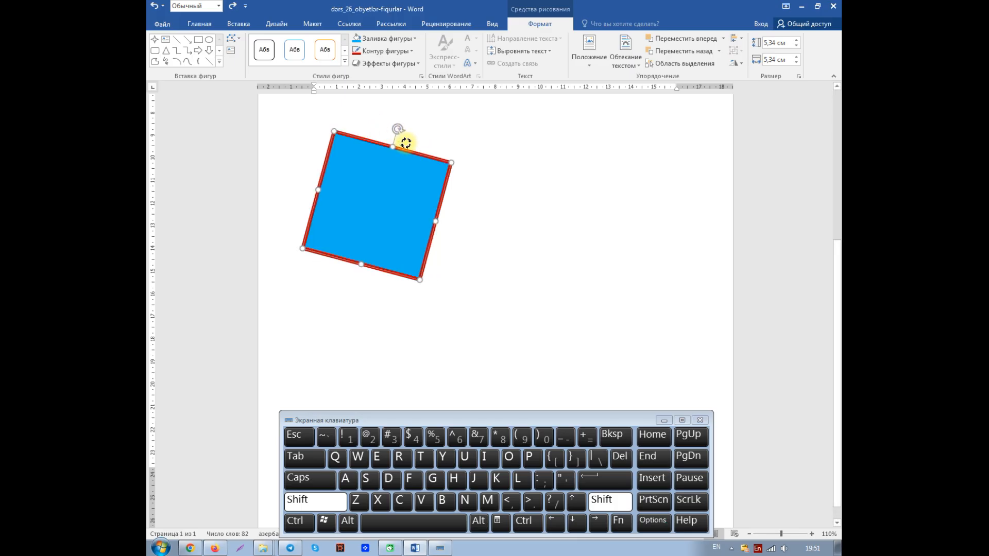
pyautogui.moveTo(406, 143); pyautogui.dragTo(444, 166)
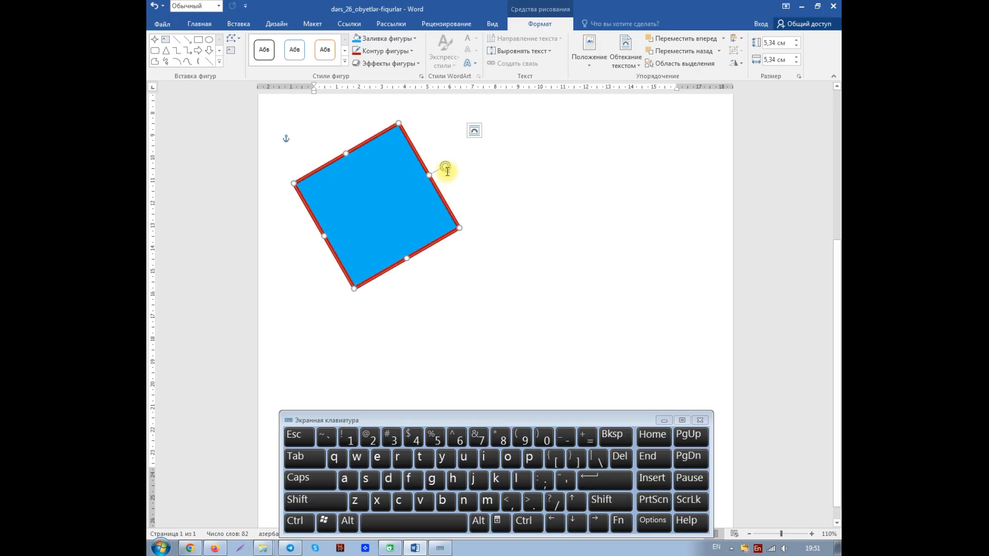
pyautogui.click(154, 6)
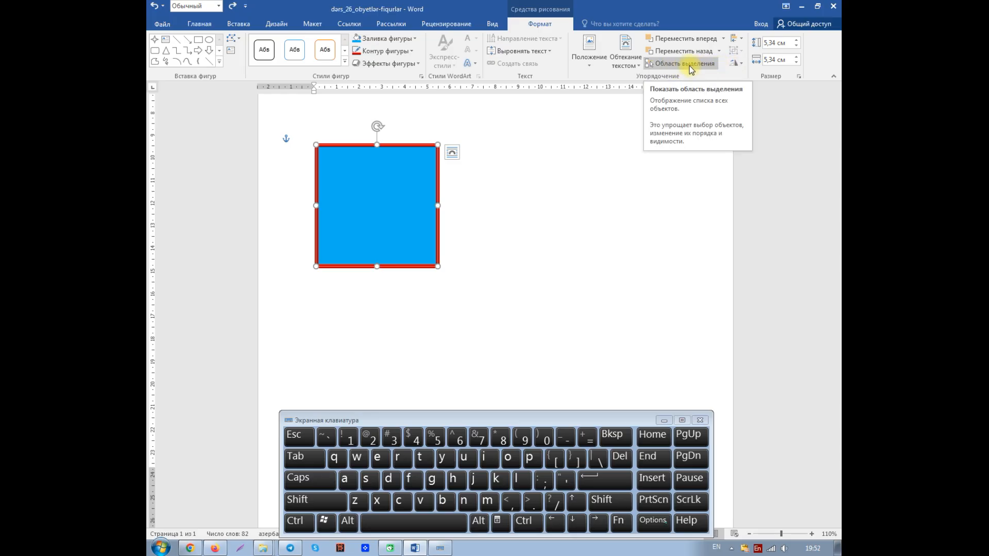
# Try rotating the square to exactly 51° through the additional rotation options, and undo the rotation
pyautogui.click(740, 64)
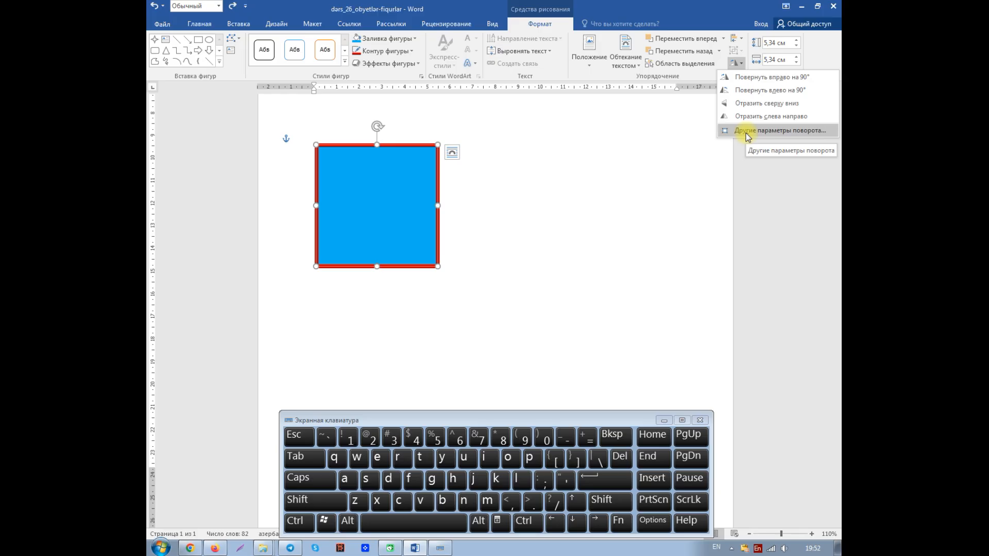
pyautogui.click(747, 132)
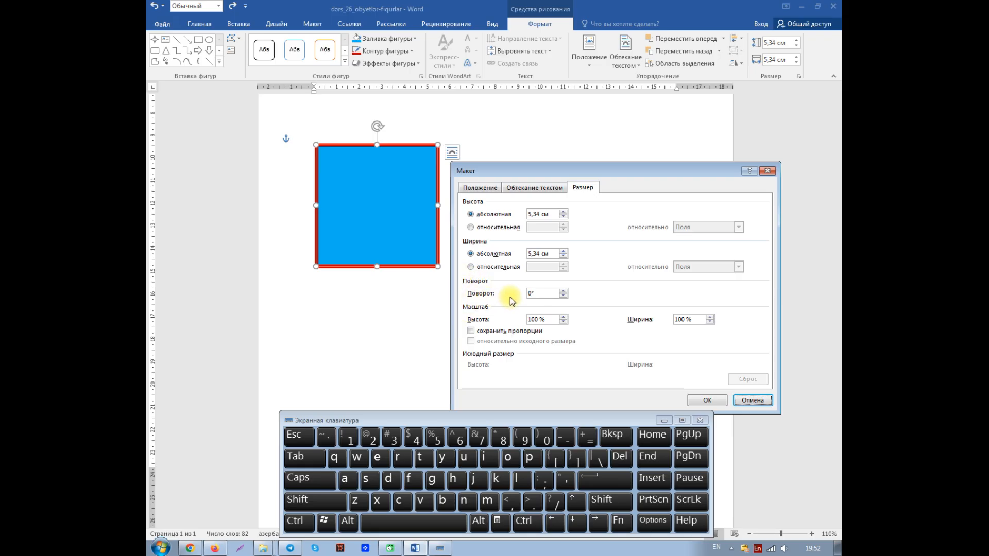
pyautogui.click(538, 294)
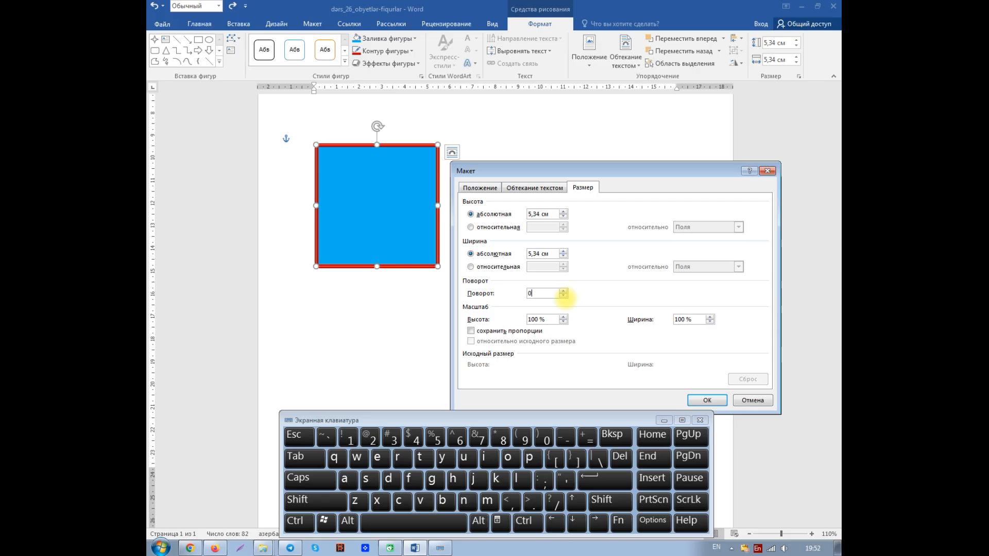
pyautogui.press('BackSpace')
pyautogui.press('BackSpace')
pyautogui.write('51')
pyautogui.click(707, 400)
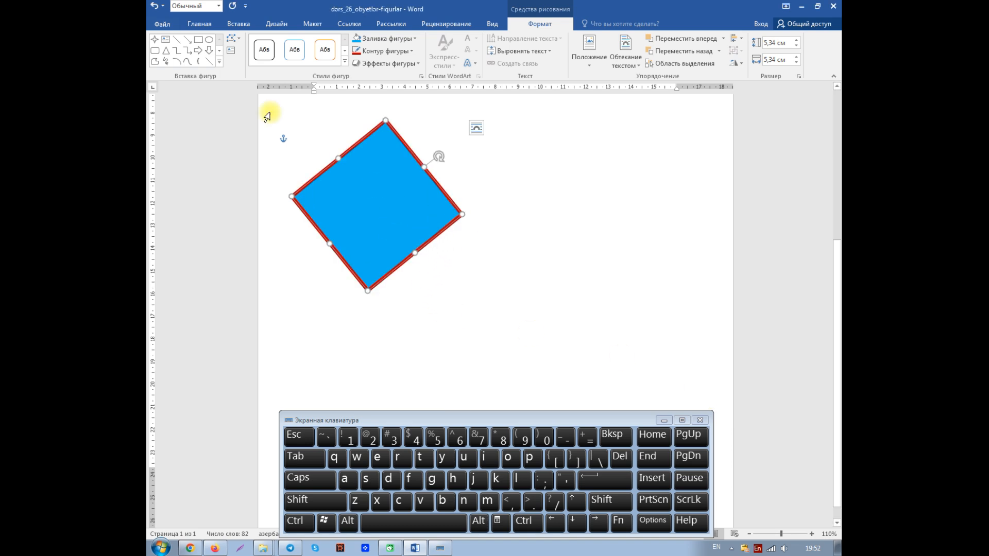
pyautogui.click(155, 7)
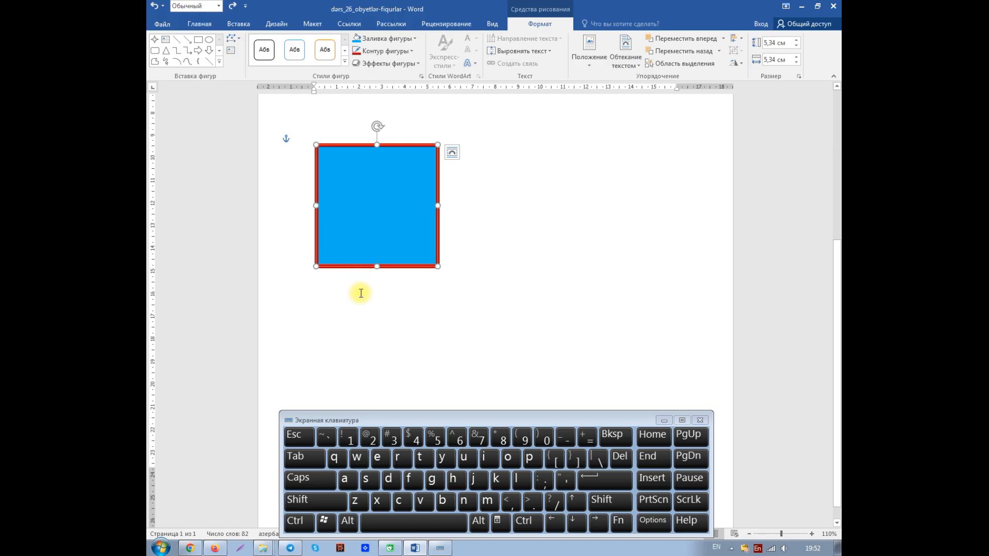
# Shrink the square to about 3.4 by 3.33 cm and move it freely towards the page's lower right and back
pyautogui.moveTo(437, 267); pyautogui.dragTo(393, 223)
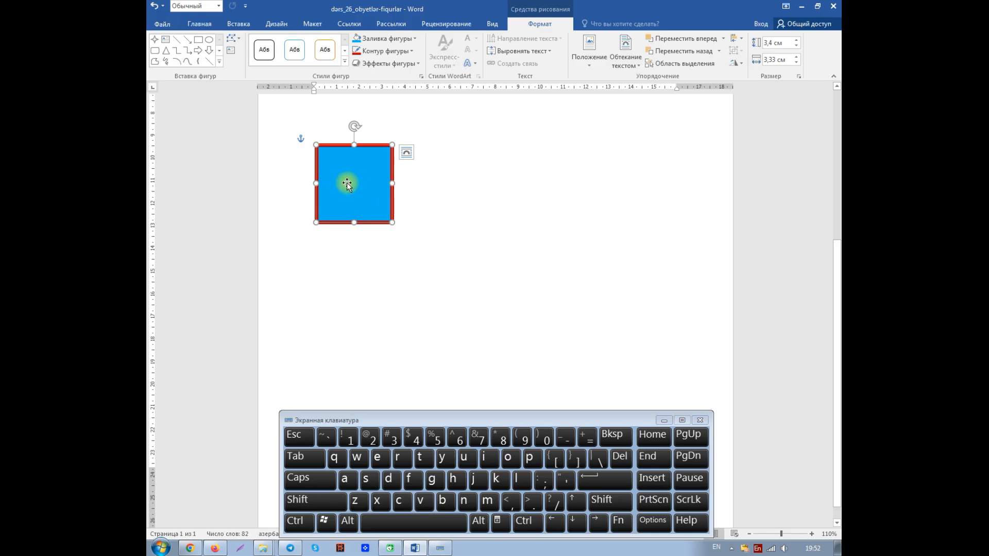
pyautogui.moveTo(346, 183); pyautogui.dragTo(509, 318)
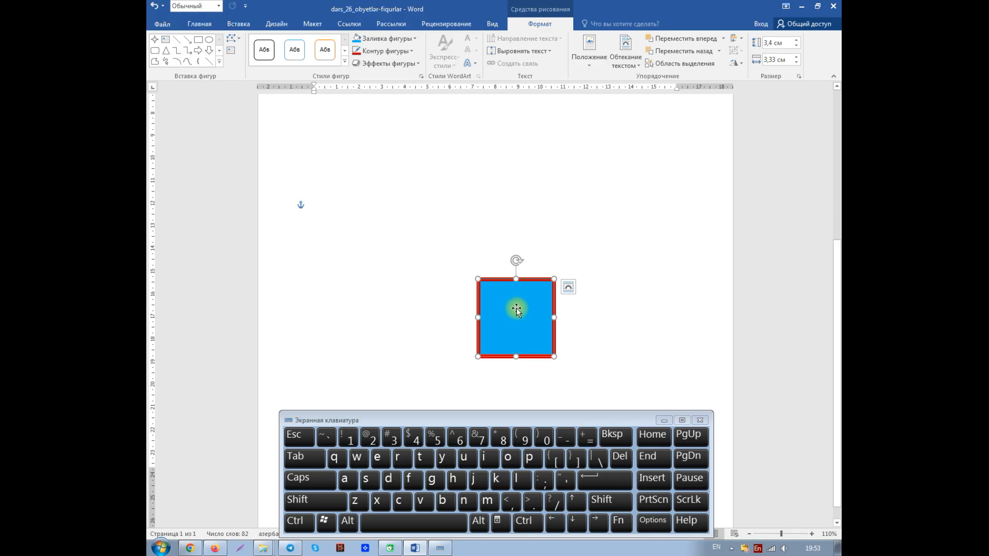
pyautogui.moveTo(516, 309); pyautogui.dragTo(346, 201)
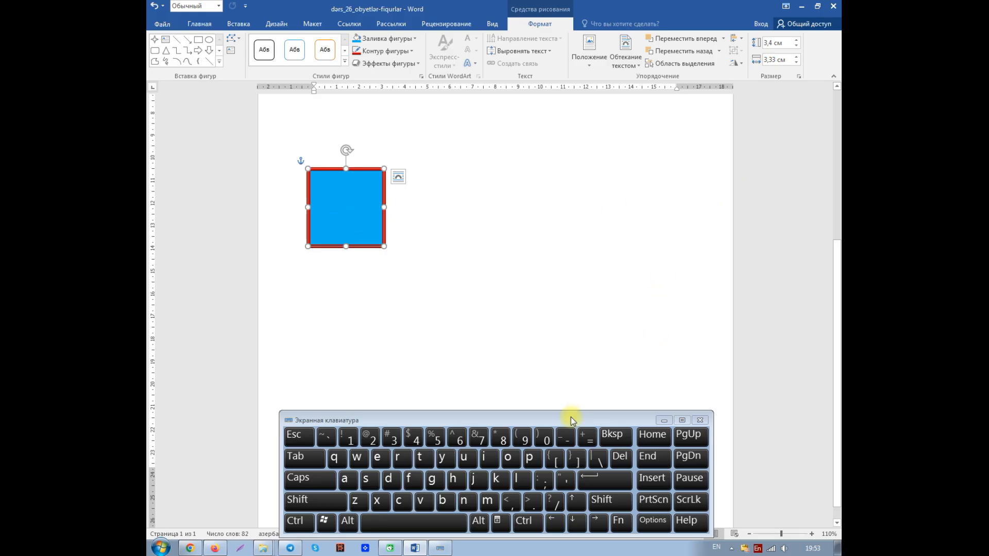
pyautogui.moveTo(549, 420)
pyautogui.mouseDown()
pyautogui.moveTo(549, 385)
pyautogui.moveTo(549, 401)
pyautogui.mouseUp()
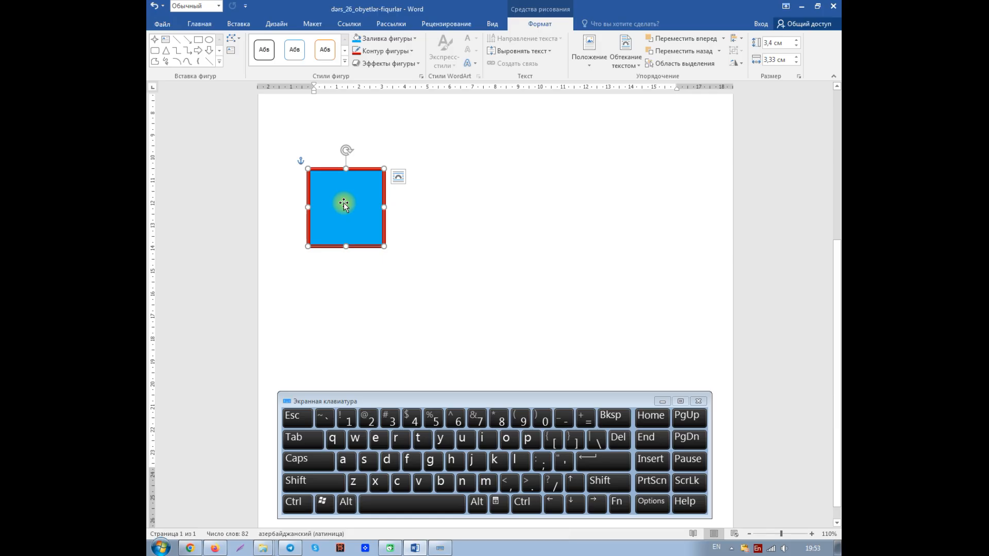
# Move the square strictly horizontally across the page and back, and strictly vertically down before returning it to the upper left
pyautogui.press('shift')
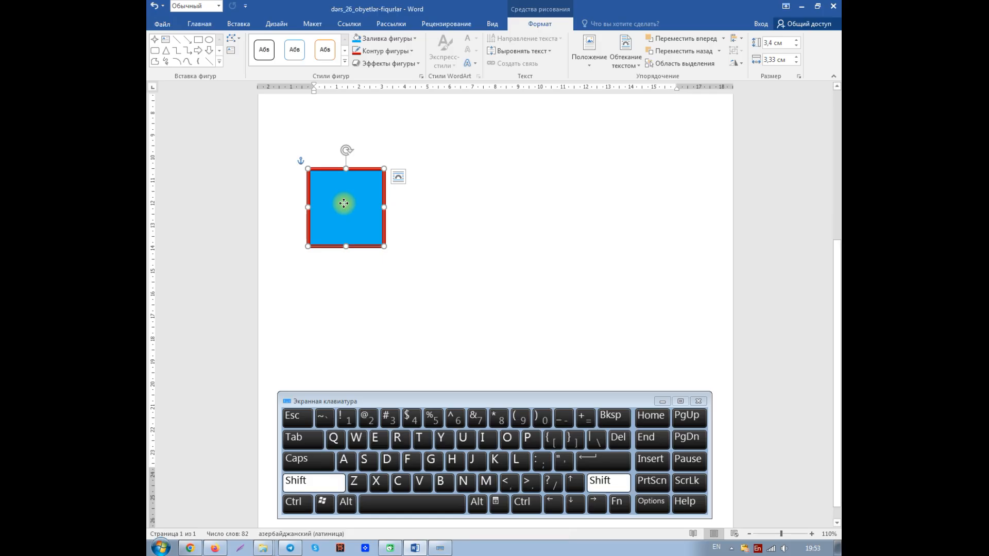
pyautogui.moveTo(343, 203); pyautogui.dragTo(602, 209)
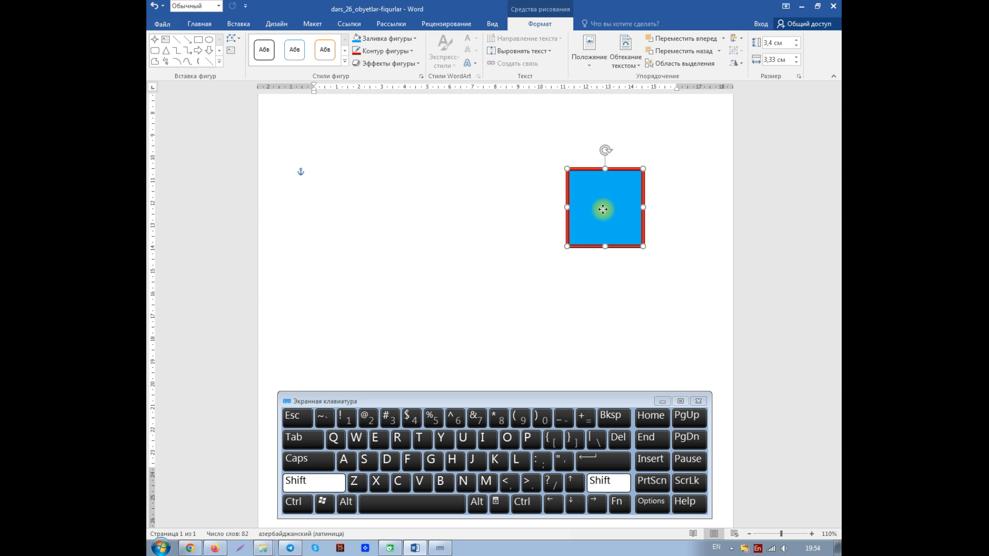
pyautogui.moveTo(603, 209); pyautogui.dragTo(359, 197)
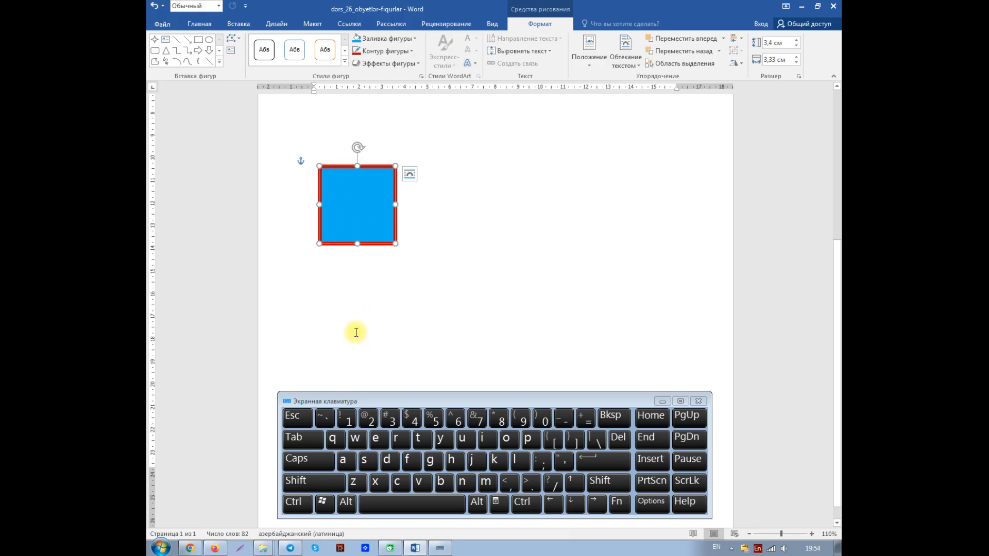
pyautogui.press('shift')
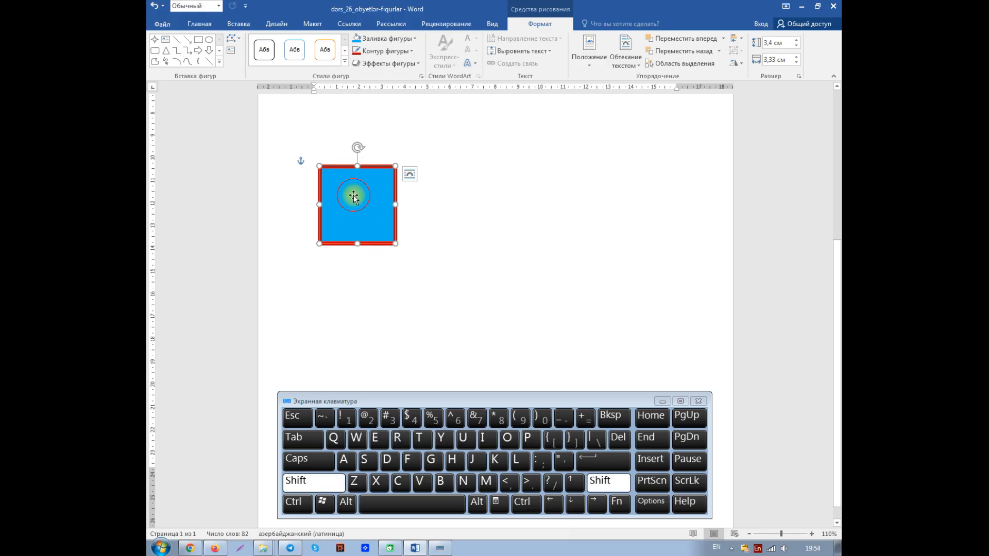
pyautogui.moveTo(353, 196); pyautogui.dragTo(361, 329)
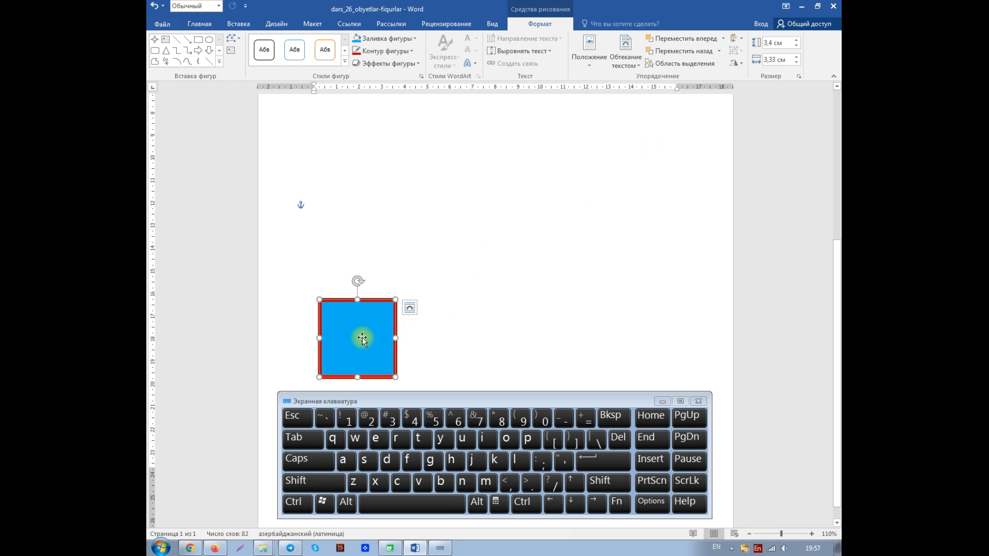
pyautogui.moveTo(362, 338); pyautogui.dragTo(350, 193)
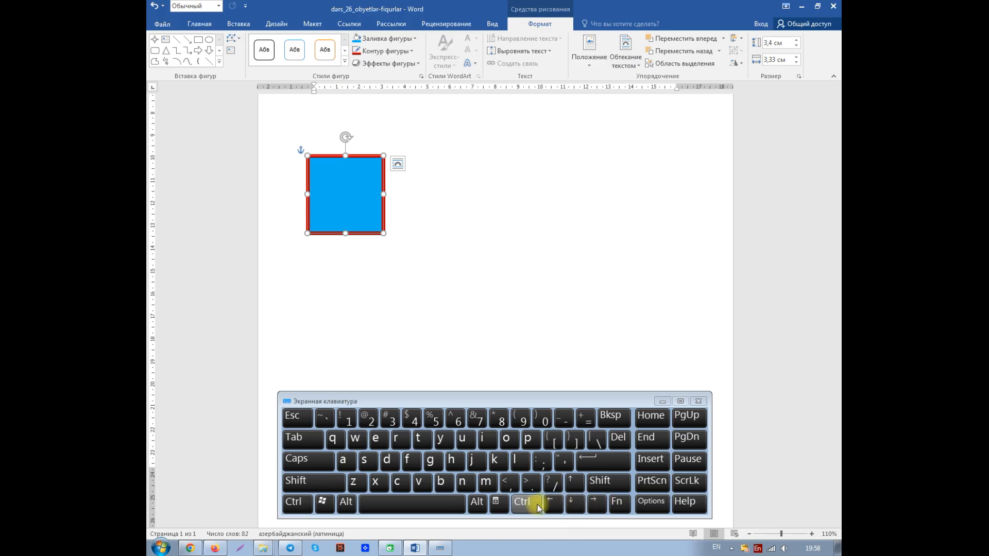
# Reselect the square, widen it in coarse increments to 4.43 cm and narrow it back to 3.33 cm
pyautogui.click(410, 271)
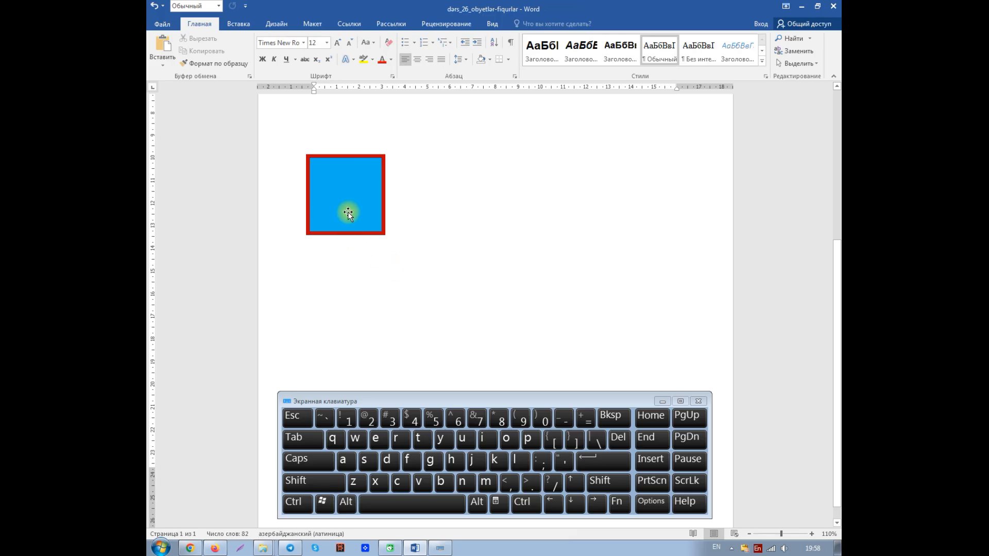
pyautogui.click(347, 228)
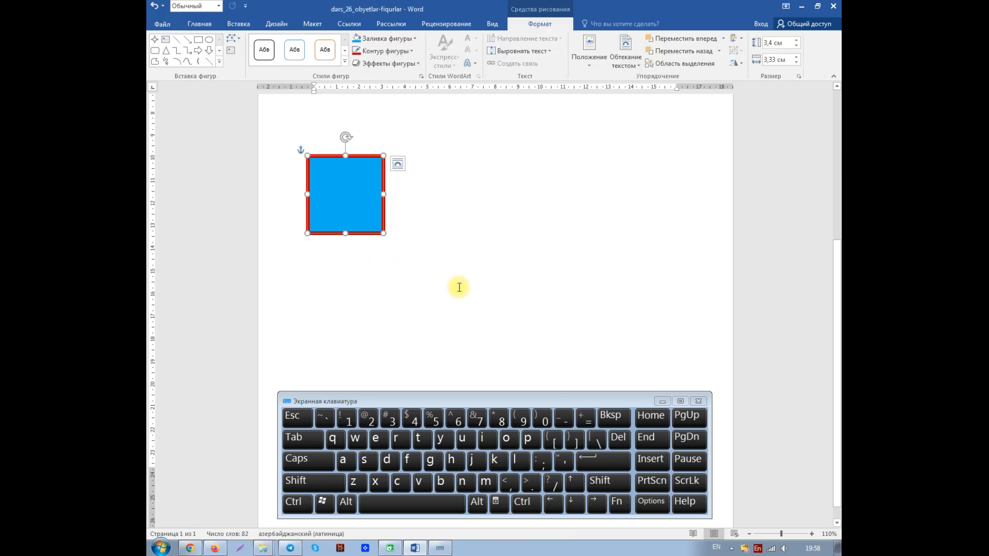
pyautogui.press('shift')
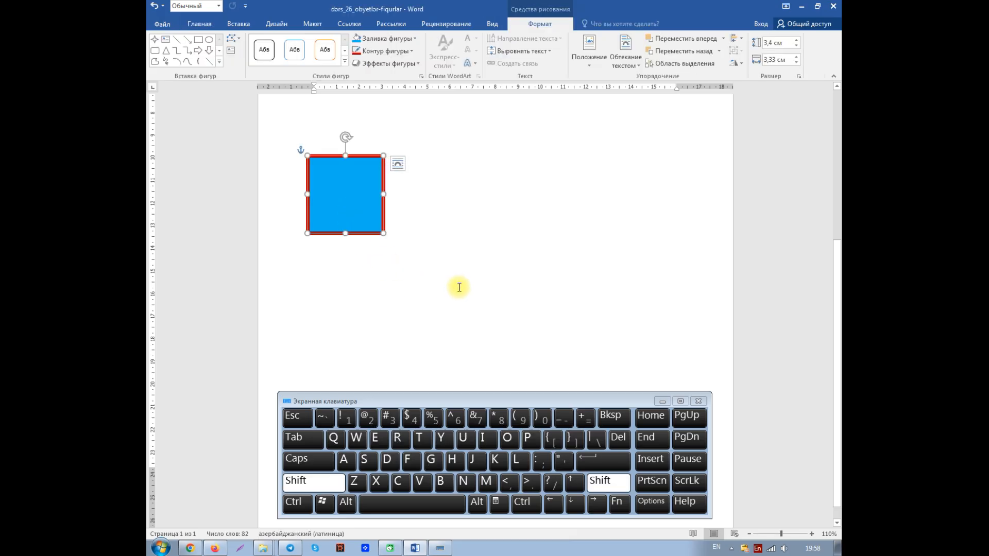
pyautogui.click(596, 503)
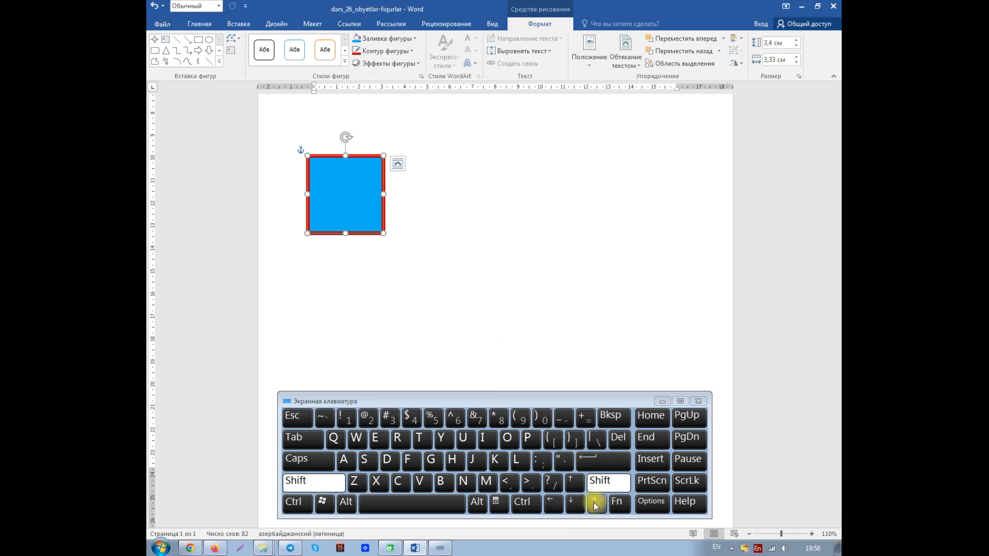
pyautogui.click(595, 503)
pyautogui.click(596, 502)
pyautogui.click(595, 503)
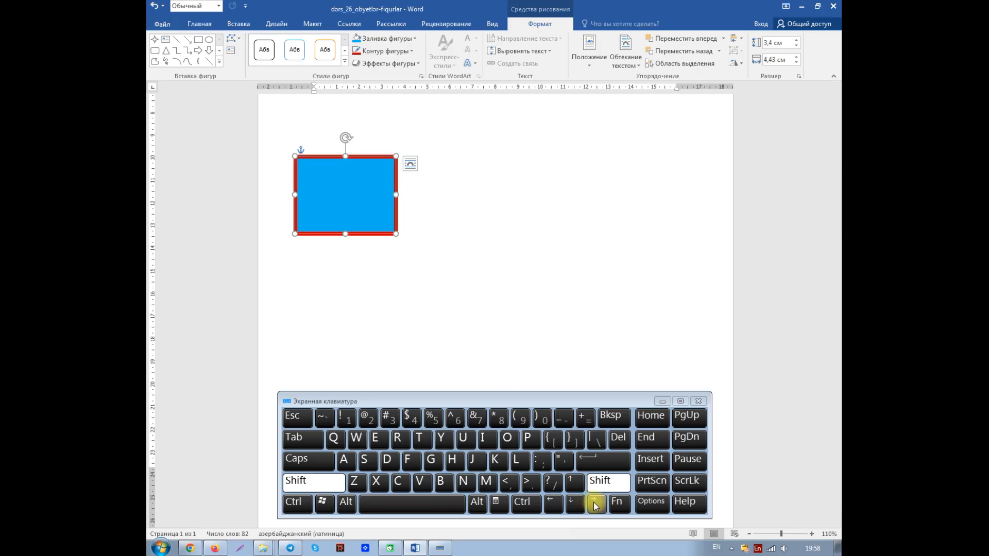
pyautogui.click(556, 504)
pyautogui.click(557, 505)
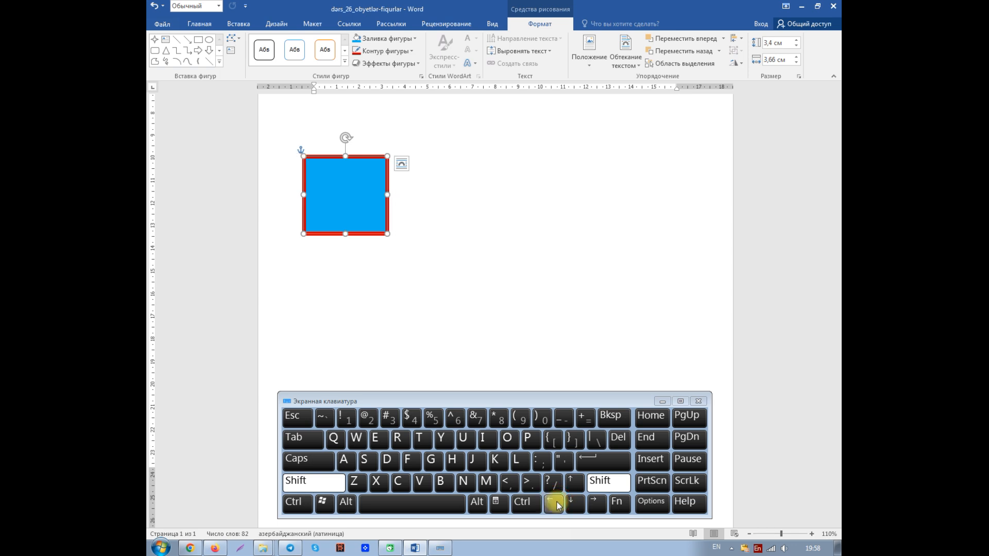
pyautogui.click(556, 503)
# Resize the square in coarse increments to 3.74 cm high and 4.03 cm wide, keeping its centre in place
pyautogui.click(572, 498)
pyautogui.click(571, 497)
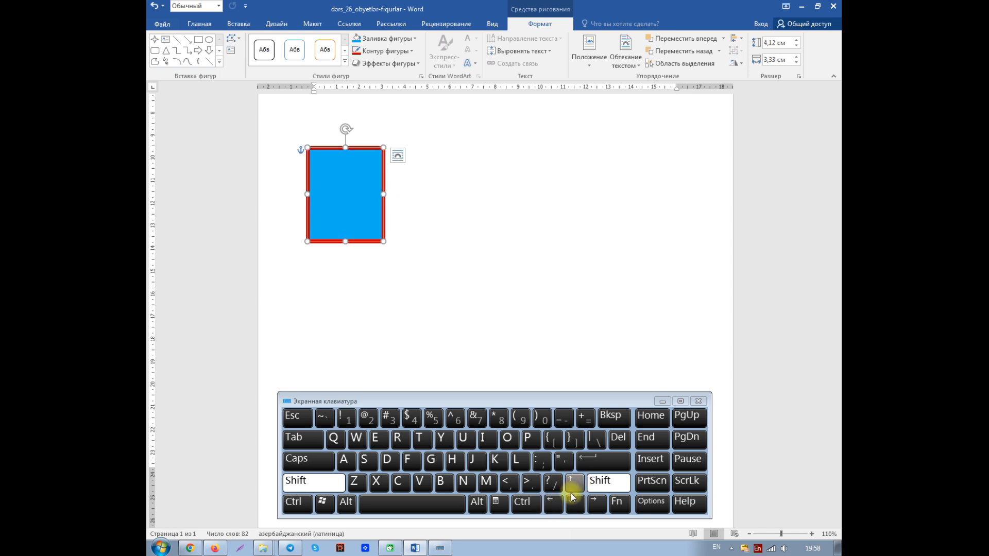
pyautogui.click(572, 501)
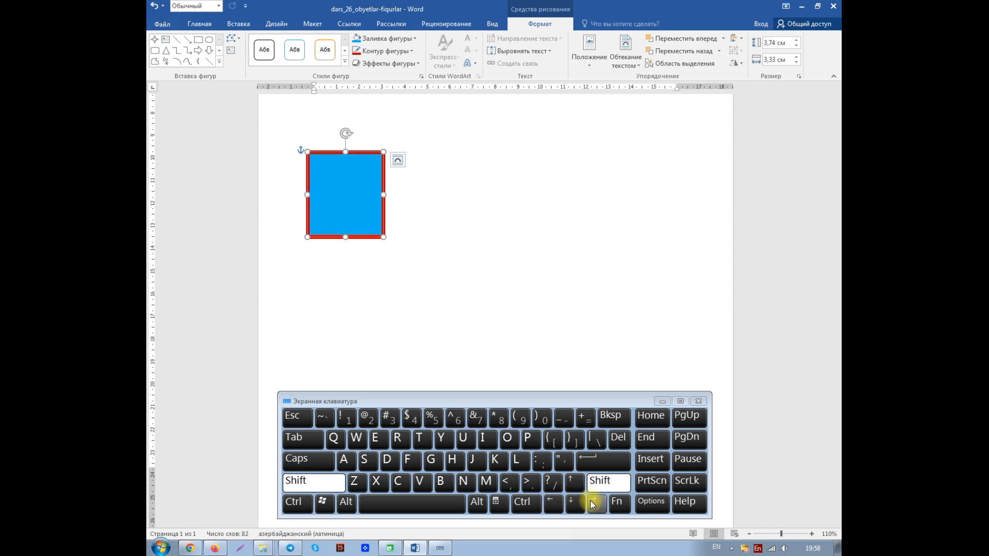
pyautogui.click(592, 503)
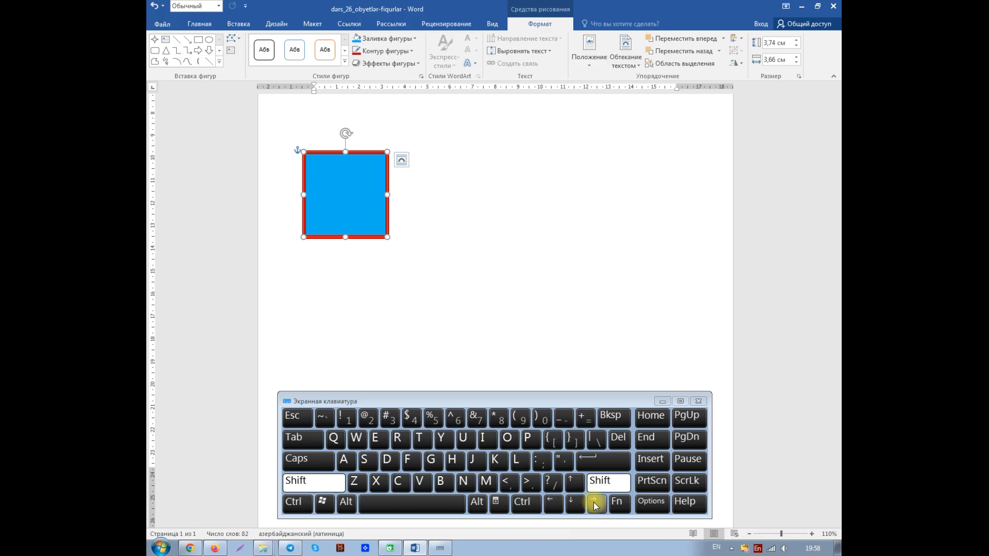
pyautogui.click(594, 504)
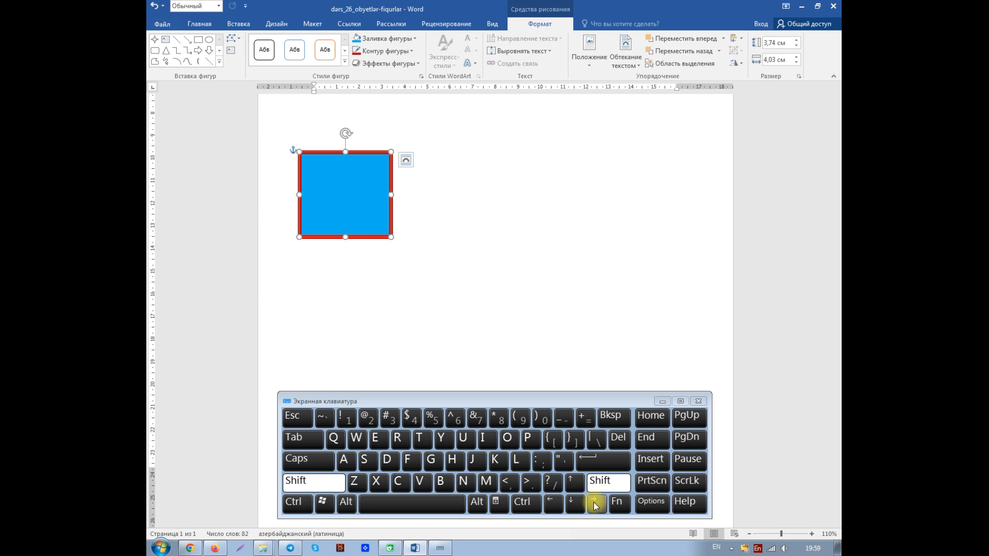
pyautogui.click(594, 503)
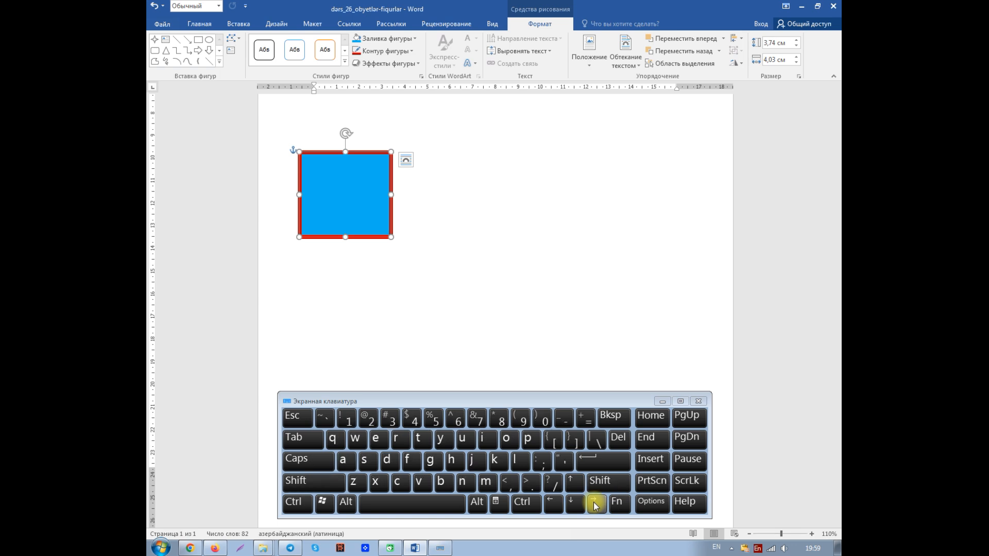
# Adjust the blue shape in fine increments to 3.78 cm high and 3.95 cm wide
pyautogui.press('shift')
pyautogui.press('ctrl')
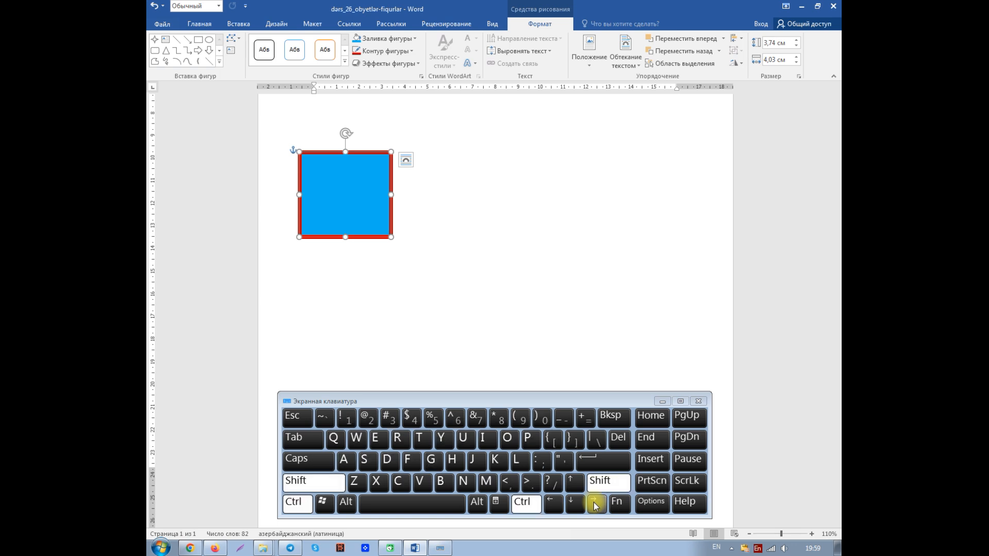
pyautogui.click(554, 503)
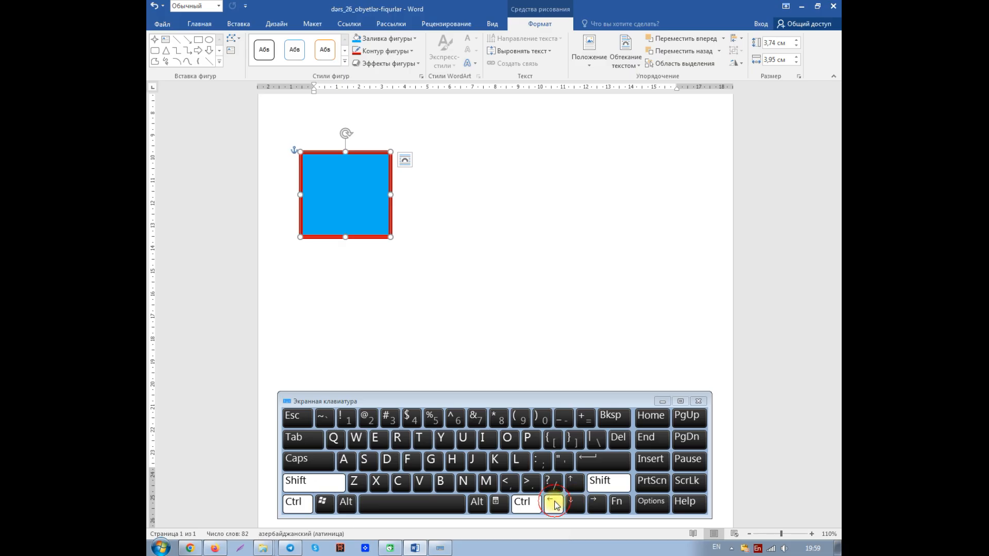
pyautogui.click(554, 503)
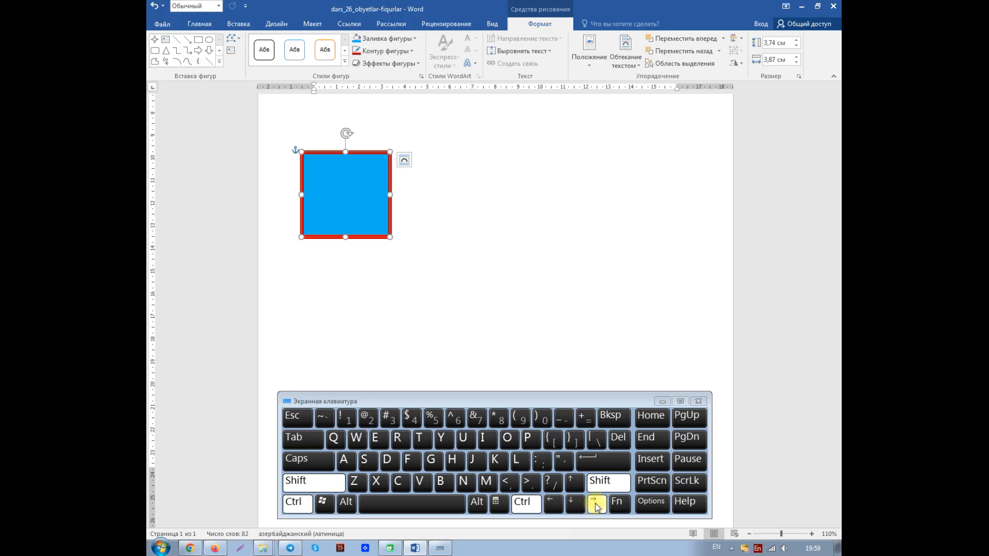
pyautogui.click(595, 504)
pyautogui.click(572, 487)
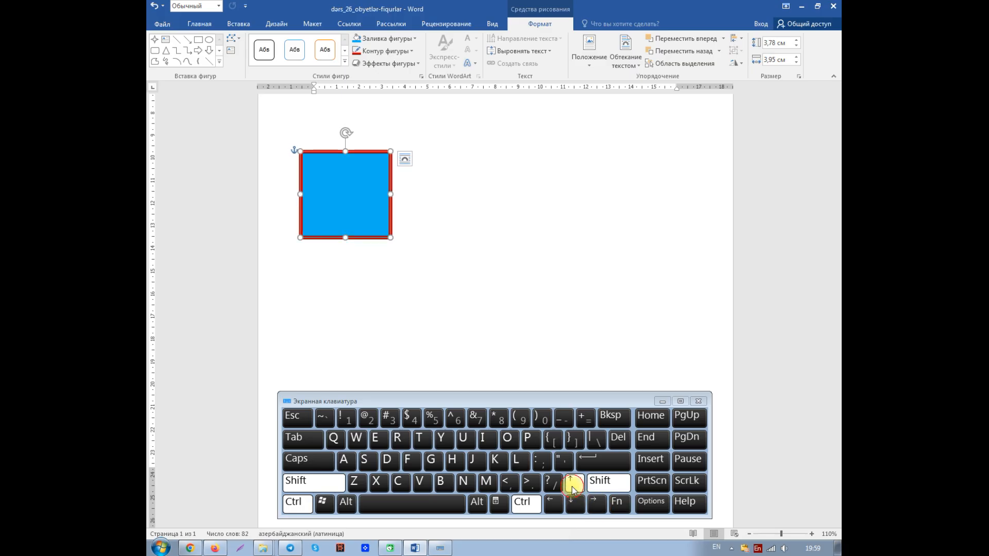
pyautogui.click(574, 503)
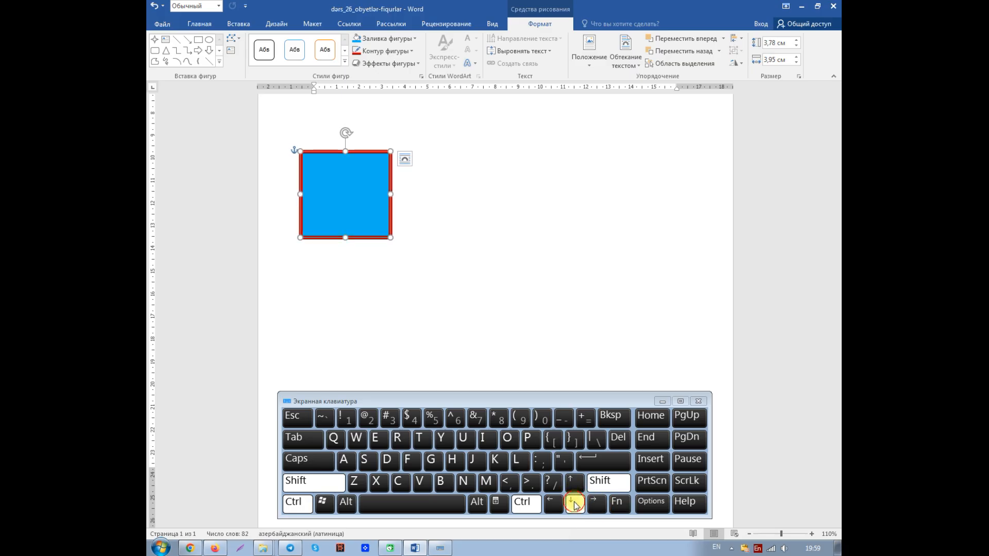
pyautogui.click(576, 504)
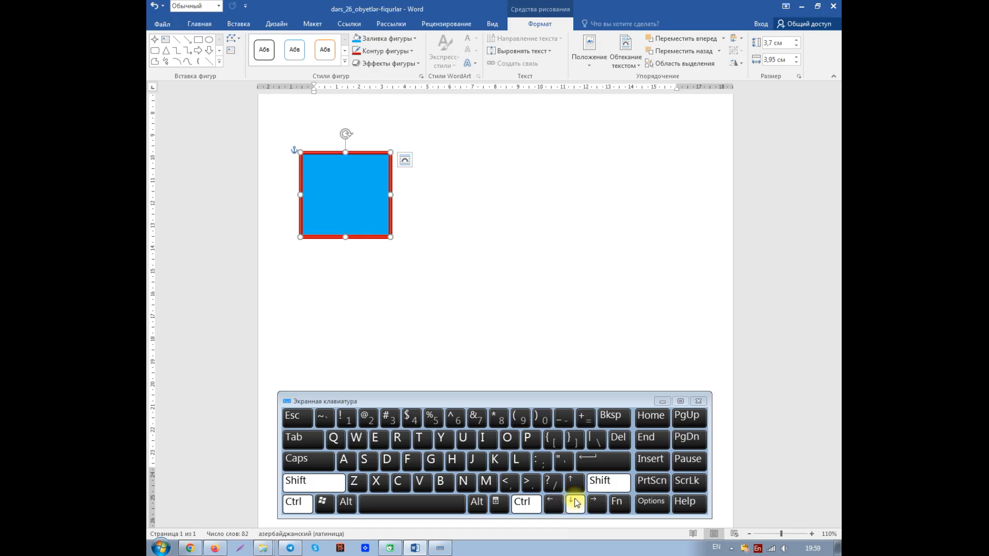
pyautogui.click(575, 484)
pyautogui.click(573, 487)
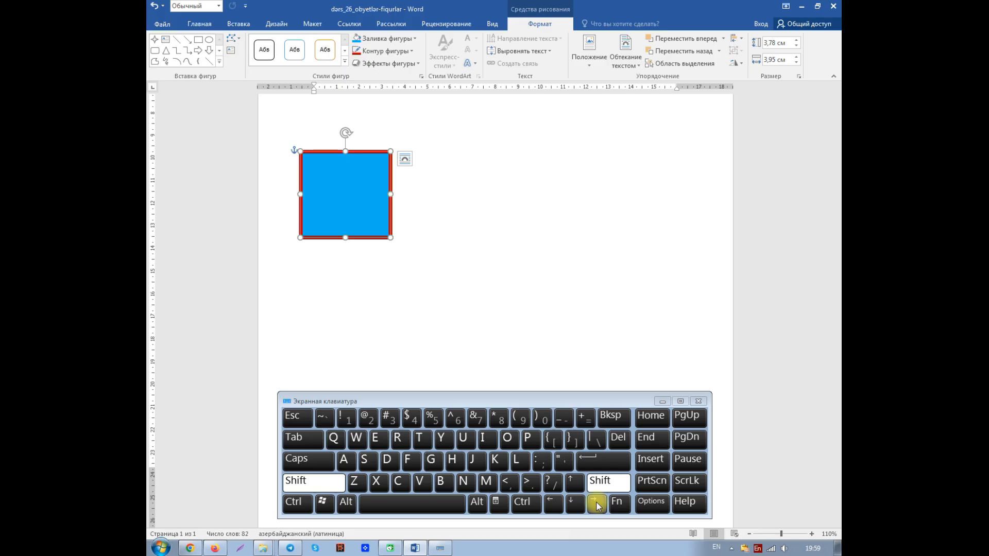
# Widen the blue shape in coarse increments to 4.78 cm and narrow it to 4.34 cm
pyautogui.click(596, 504)
pyautogui.click(597, 504)
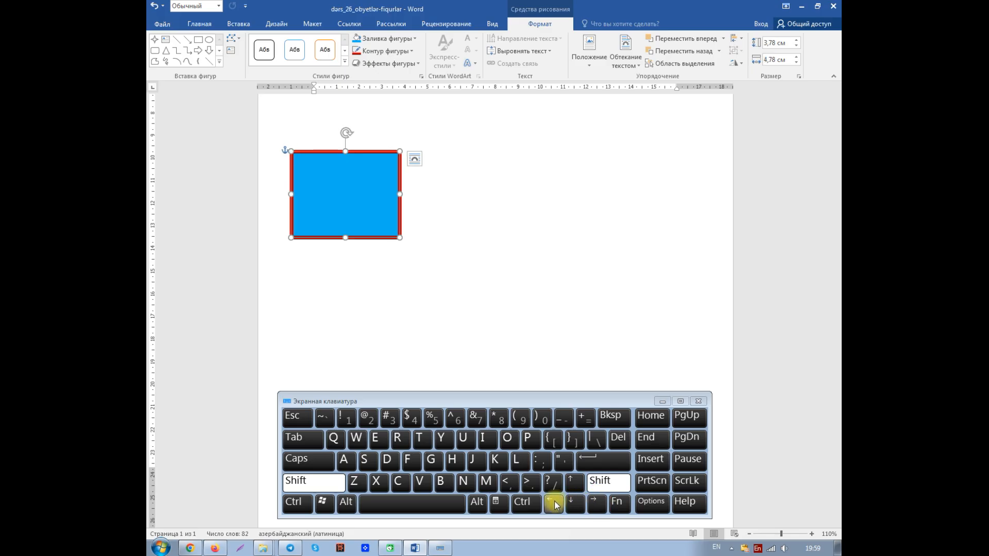
pyautogui.click(554, 504)
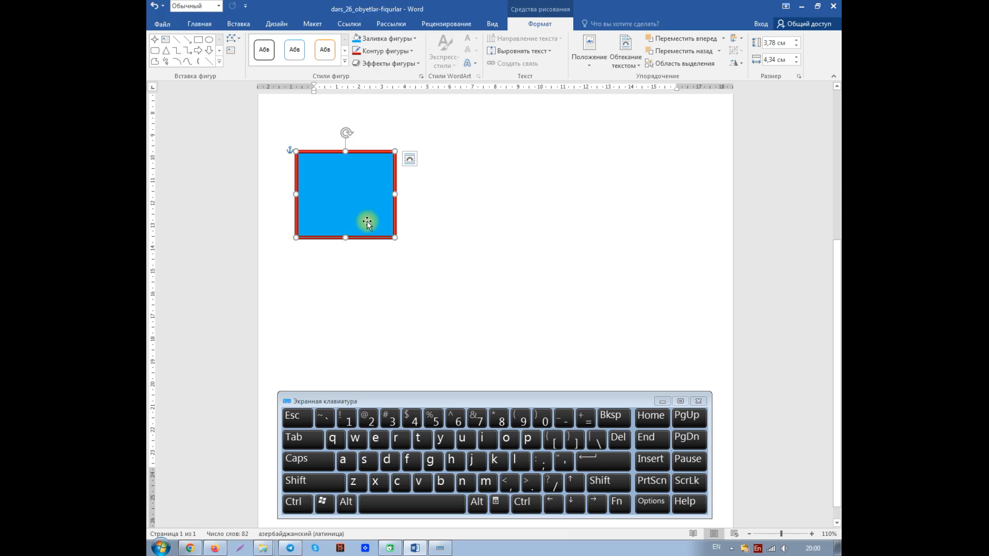
# Try changing the blue rectangle with the red outline into an isosceles triangle, and undo the shape change
pyautogui.click(444, 309)
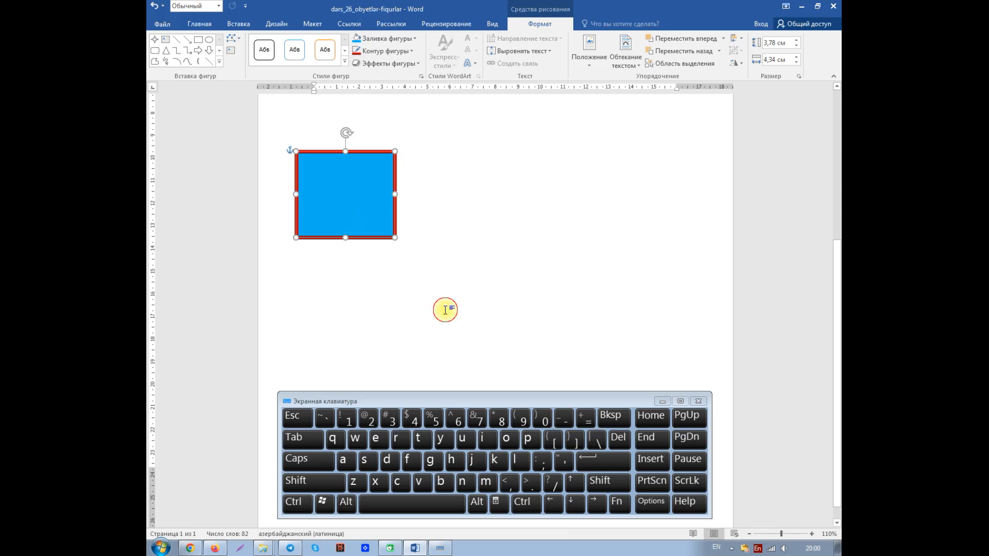
pyautogui.click(366, 199)
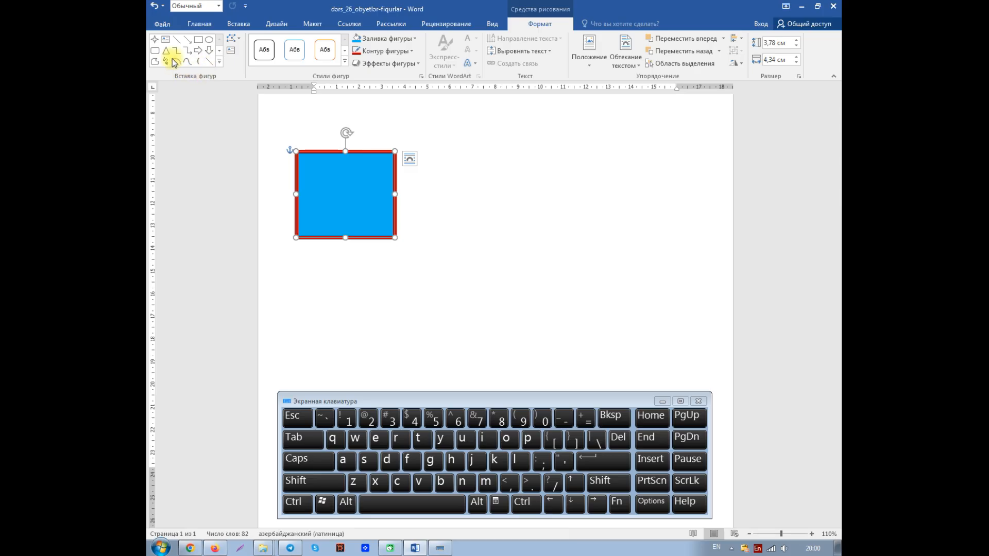
pyautogui.click(239, 43)
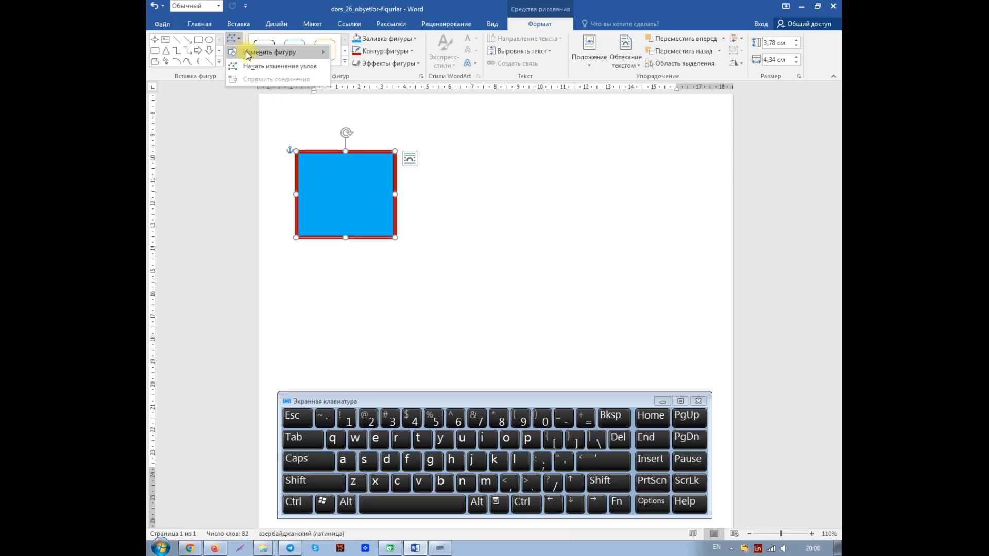
pyautogui.moveTo(248, 55)
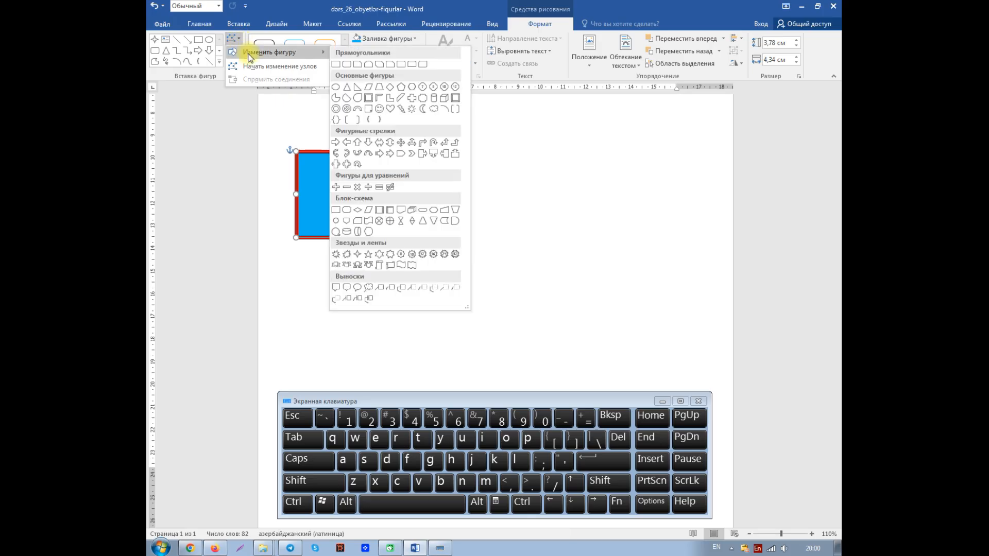
pyautogui.click(348, 87)
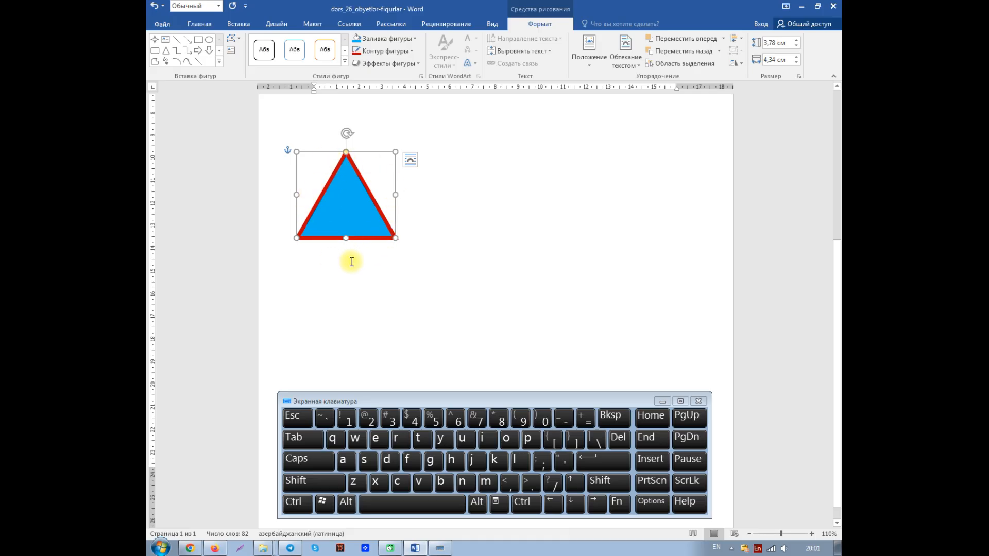
pyautogui.click(154, 7)
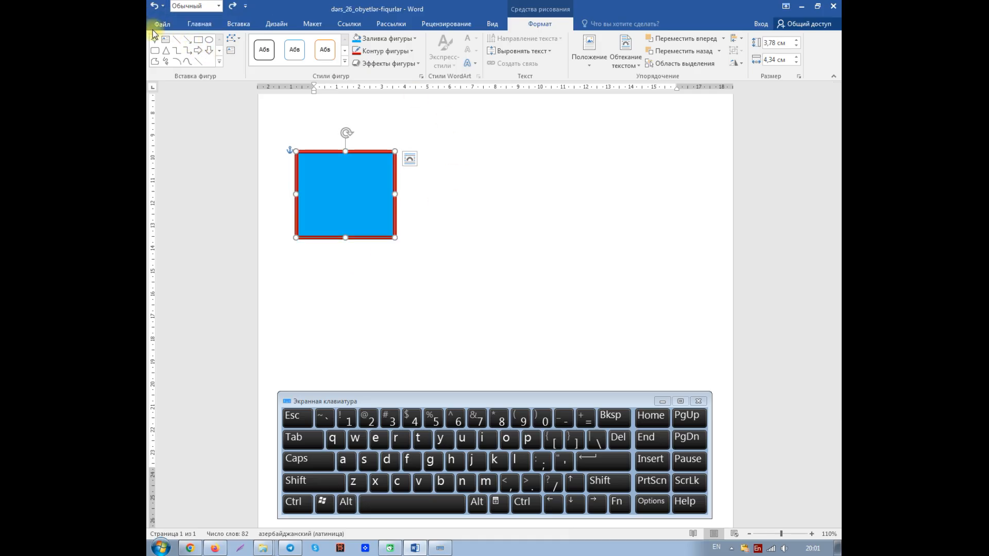
# Delete the blue rectangle with the red outline from the page
pyautogui.click(366, 288)
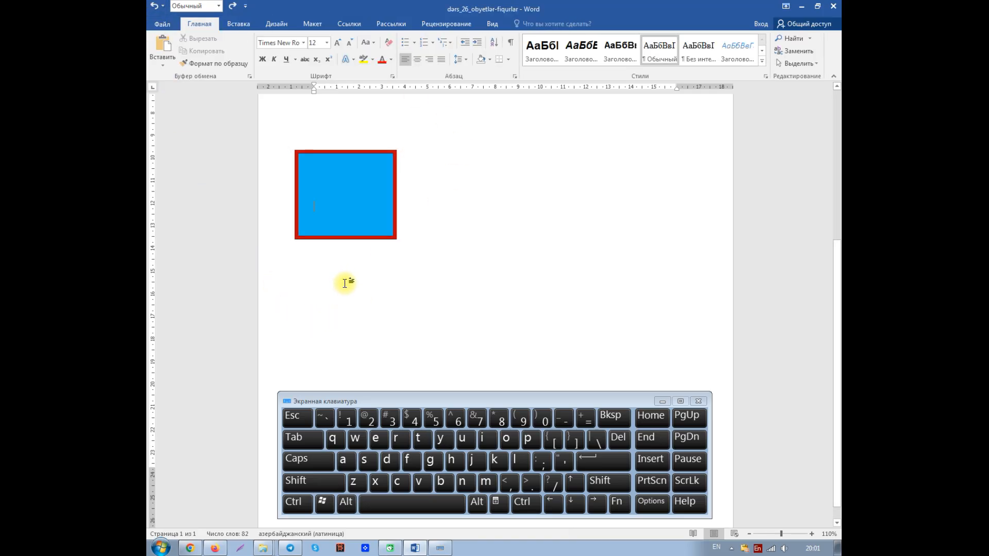
pyautogui.click(348, 206)
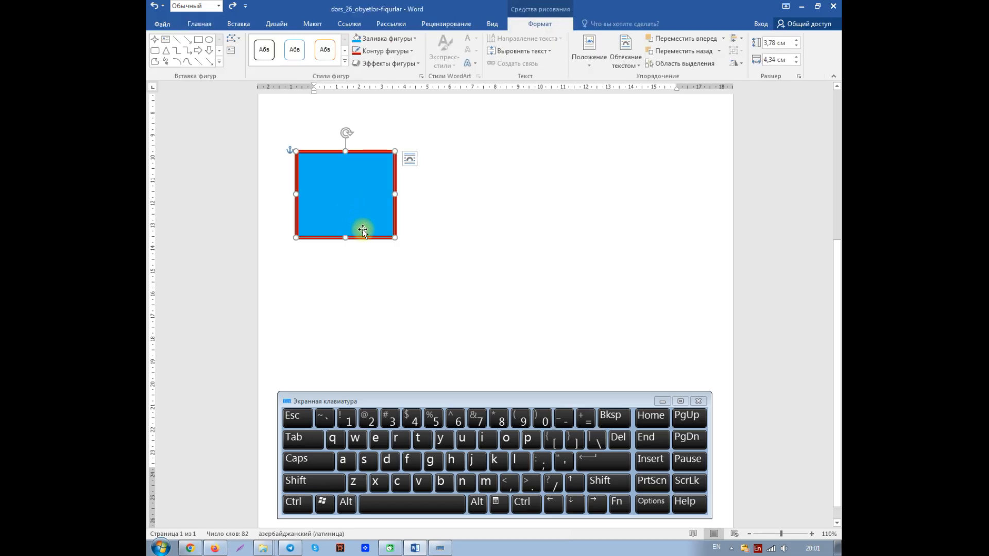
pyautogui.press('Delete')
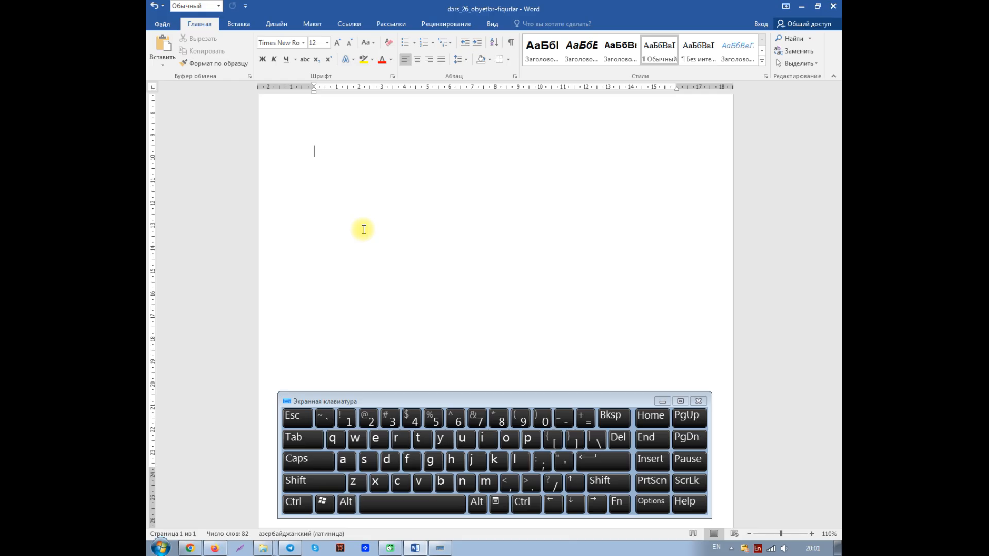
# Draw a nearly horizontal straight line about 3.1 cm long near the left margin of the empty area, and deselect it
pyautogui.click(241, 24)
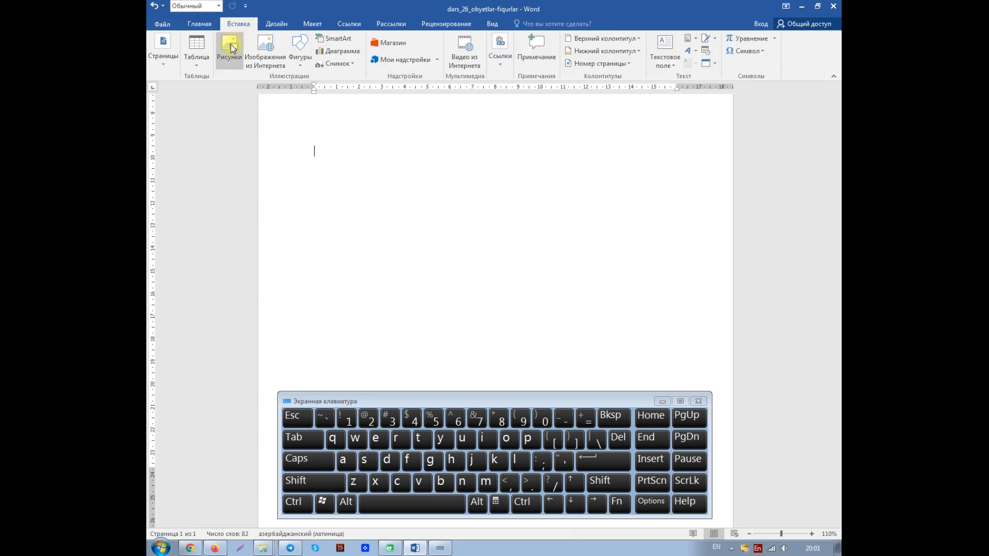
pyautogui.click(299, 62)
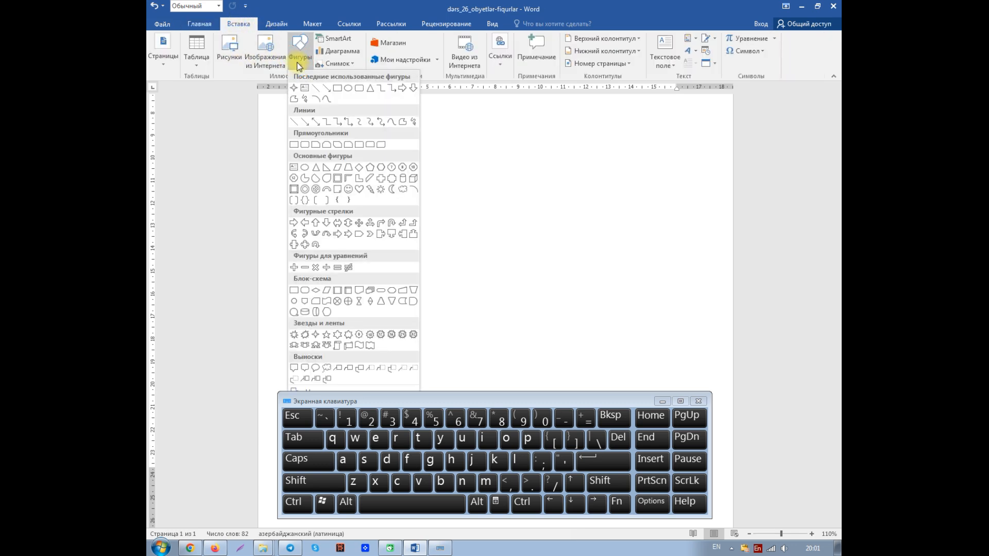
pyautogui.click(295, 123)
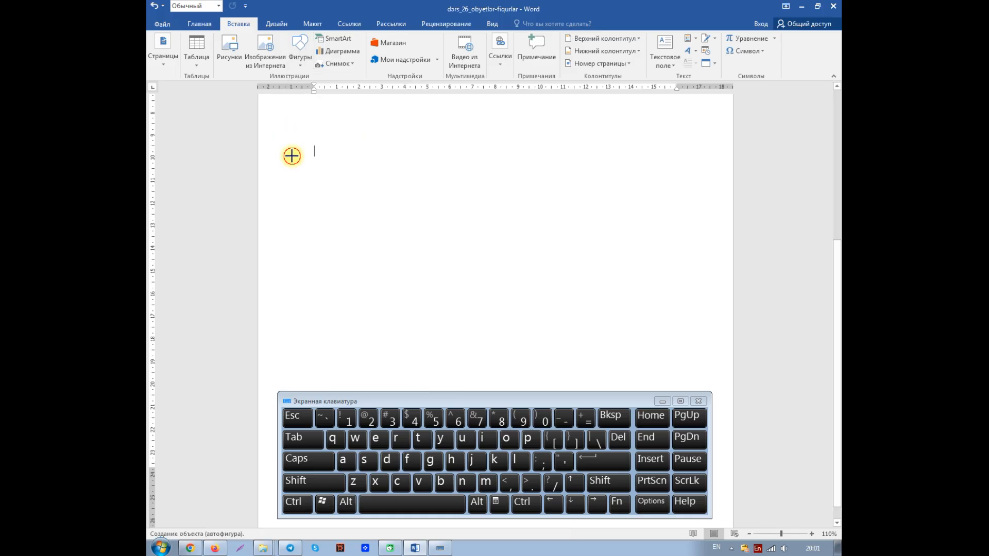
pyautogui.moveTo(291, 156); pyautogui.dragTo(360, 157)
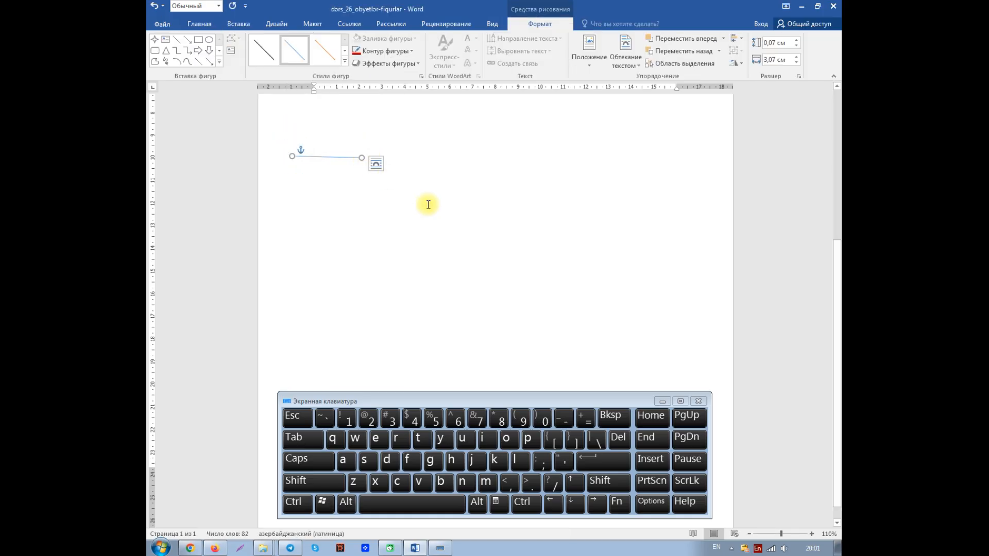
pyautogui.click(336, 209)
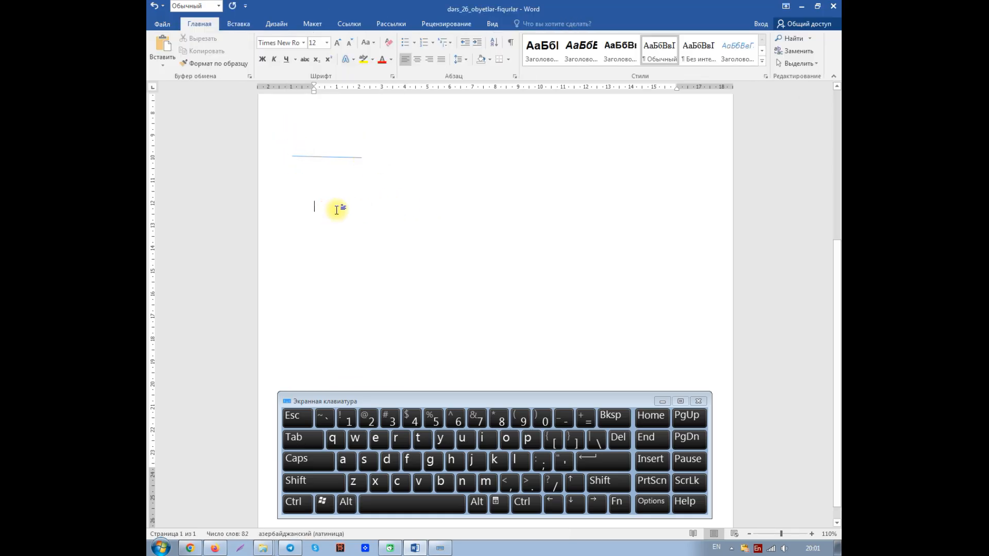
pyautogui.click(292, 183)
pyautogui.click(320, 192)
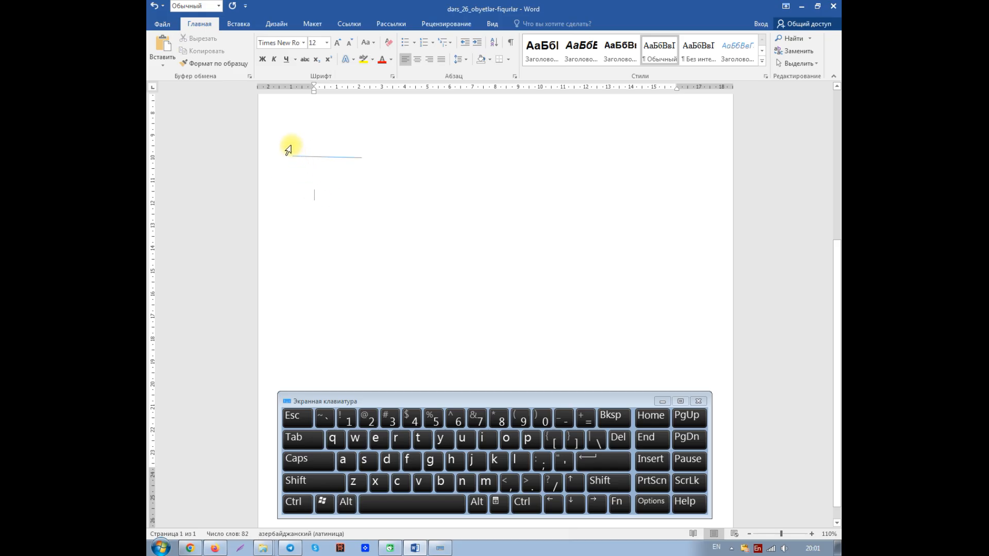
# Insert a default 2.54 cm square with the Rectangle shape just below the line
pyautogui.click(326, 156)
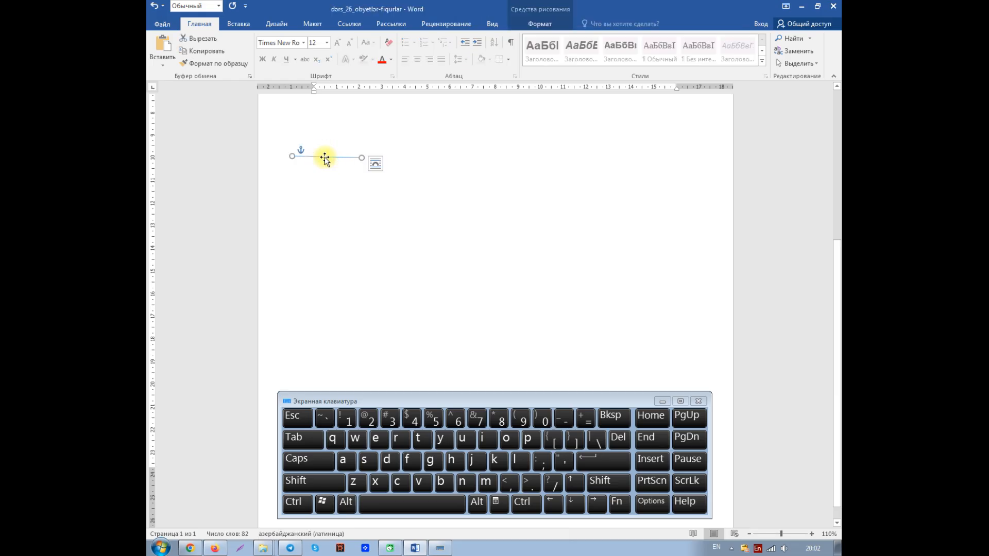
pyautogui.click(240, 26)
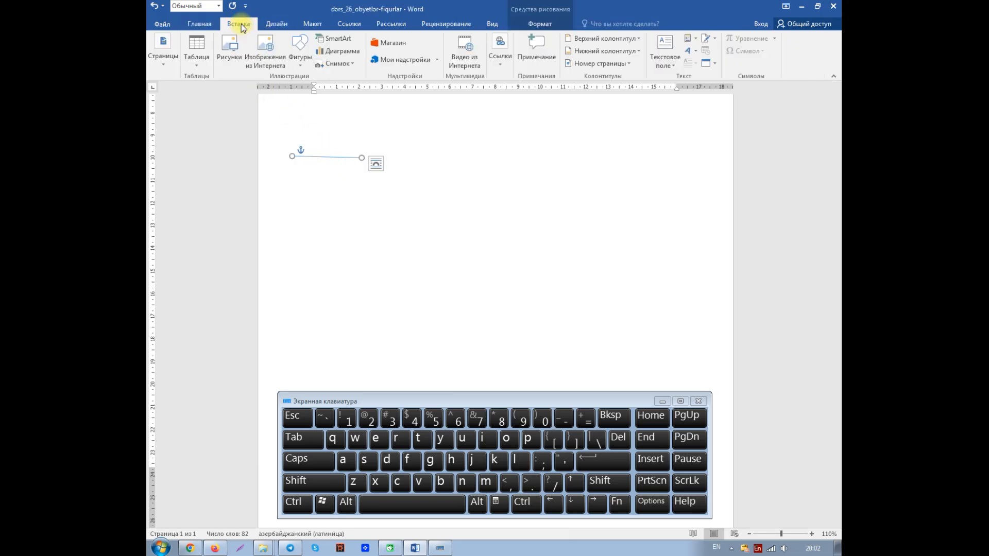
pyautogui.click(536, 26)
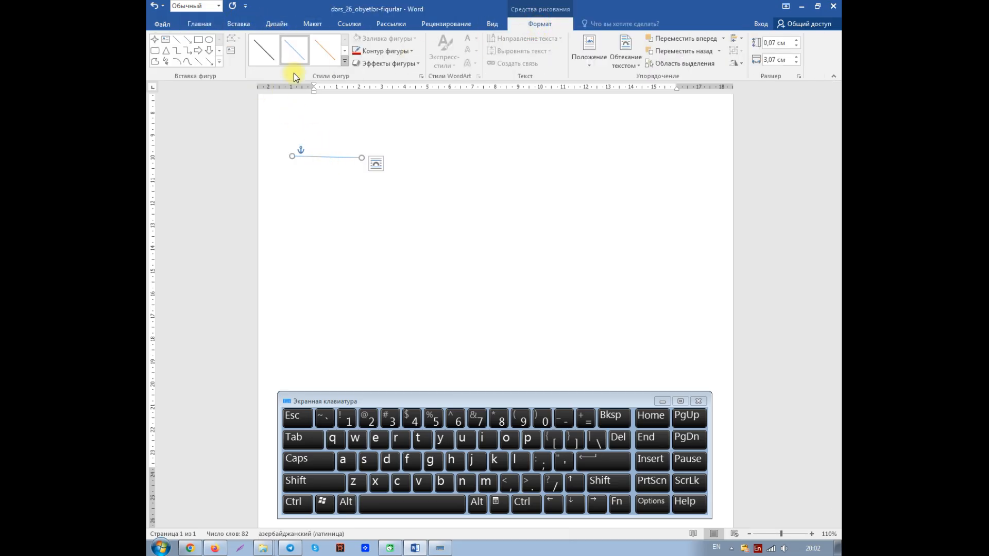
pyautogui.click(219, 62)
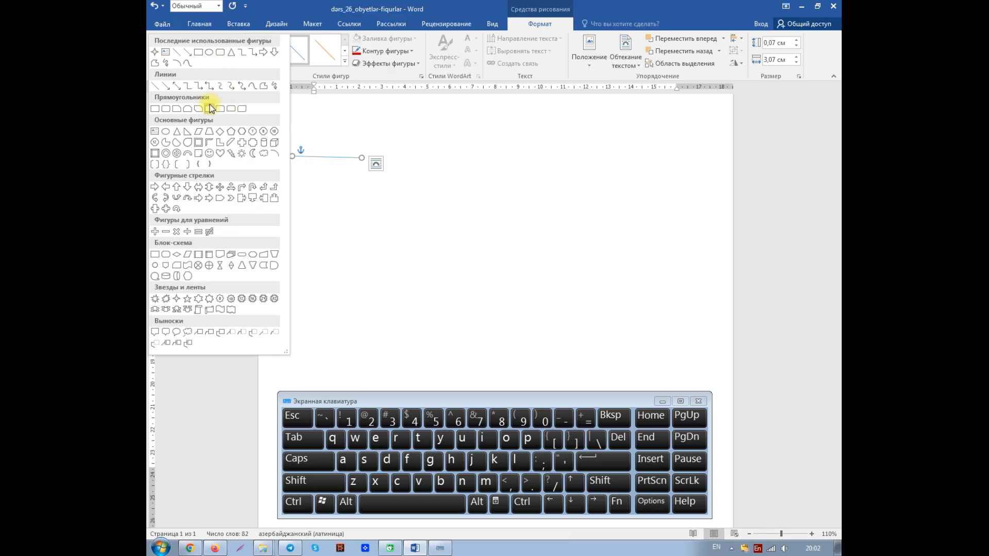
pyautogui.click(196, 56)
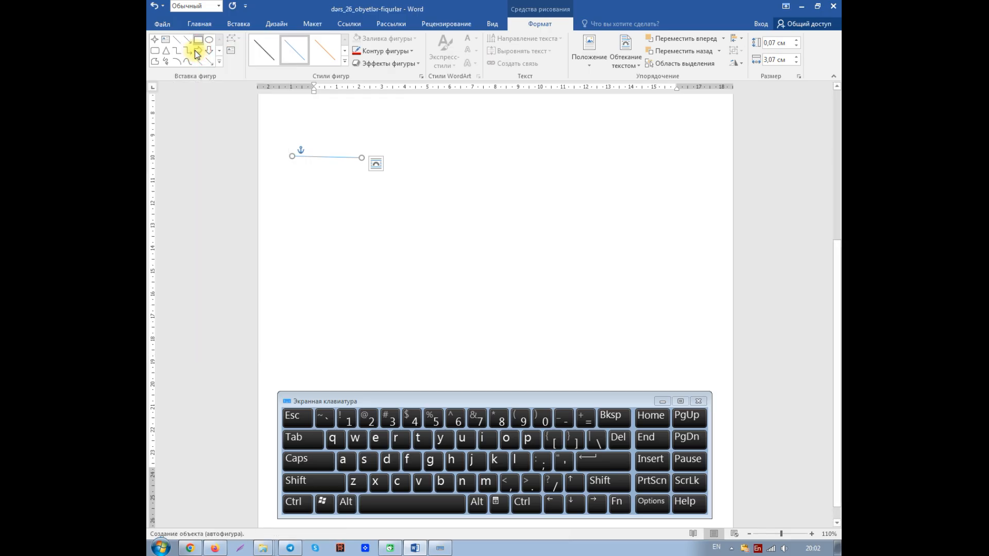
pyautogui.click(301, 202)
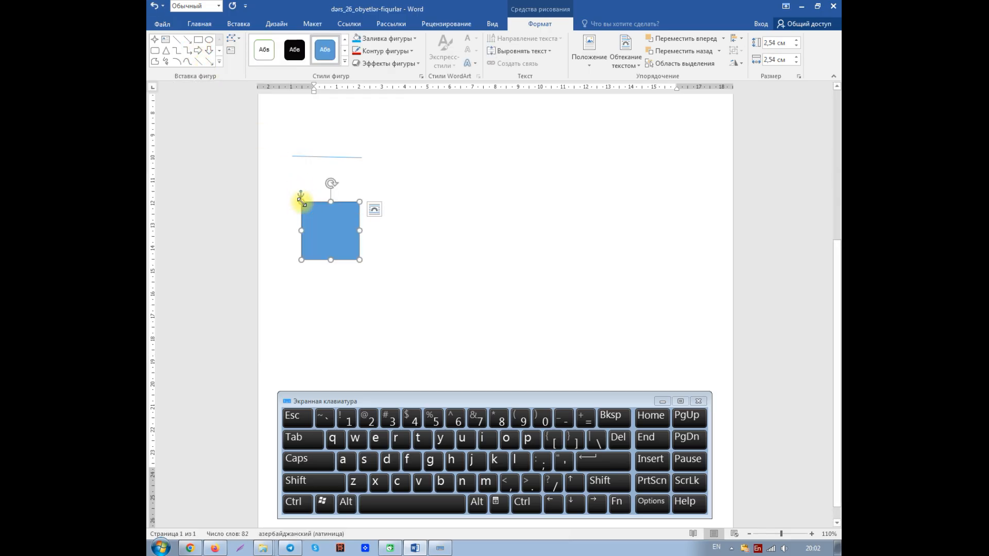
# Draw a perfect circle about 3.3 cm in diameter to the right of the square
pyautogui.click(219, 61)
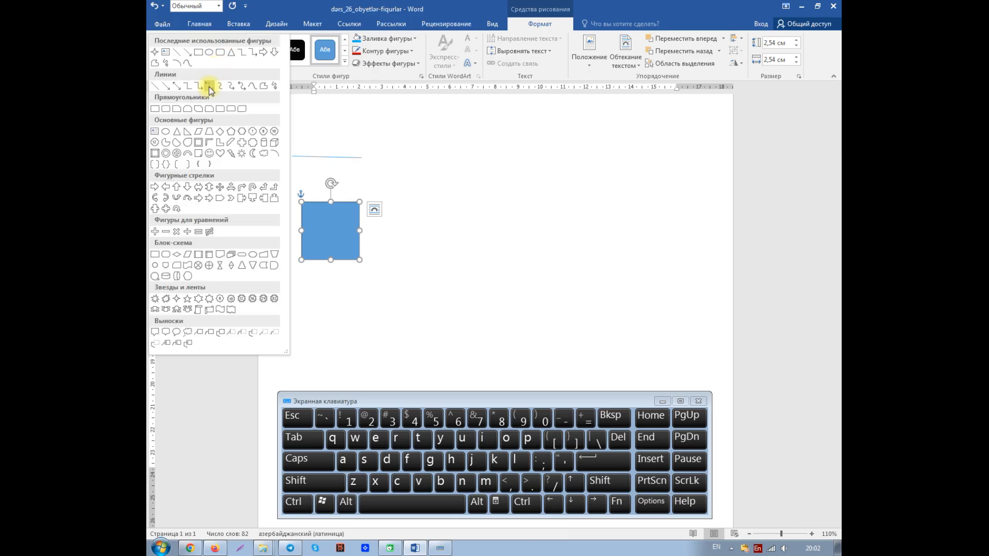
pyautogui.click(209, 53)
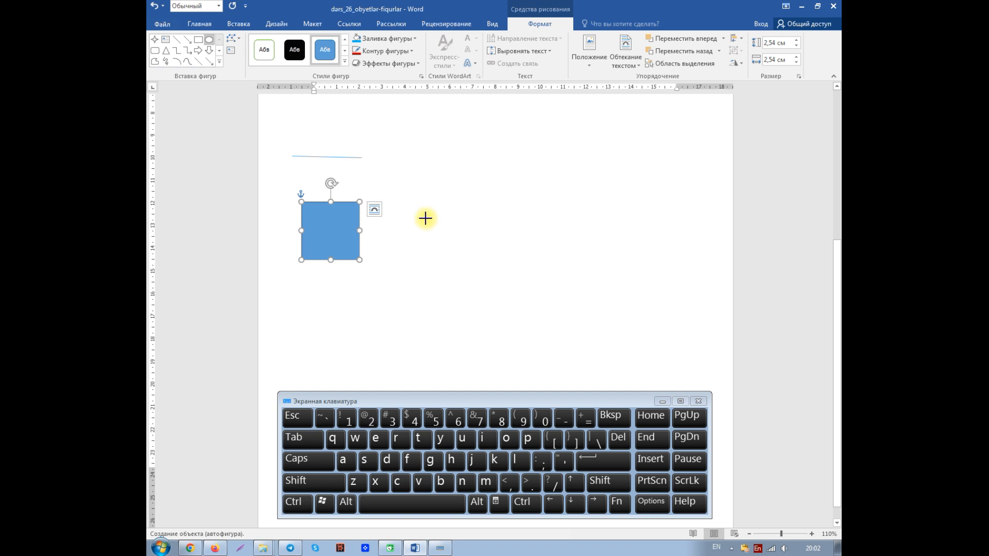
pyautogui.press('shift')
pyautogui.moveTo(427, 206); pyautogui.dragTo(502, 271)
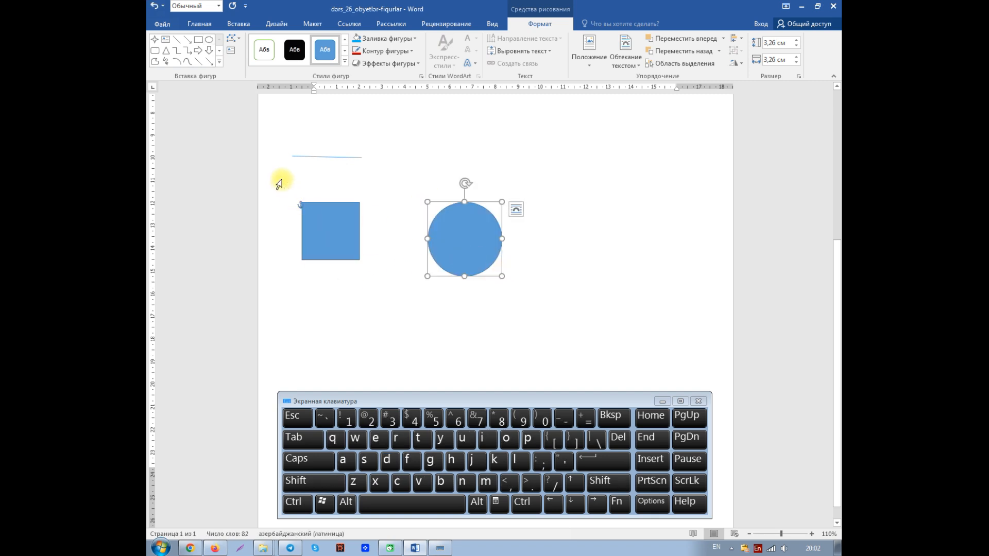
# Draw a proportional prohibition symbol about 3.8 cm in diameter to the right of the circle
pyautogui.click(219, 63)
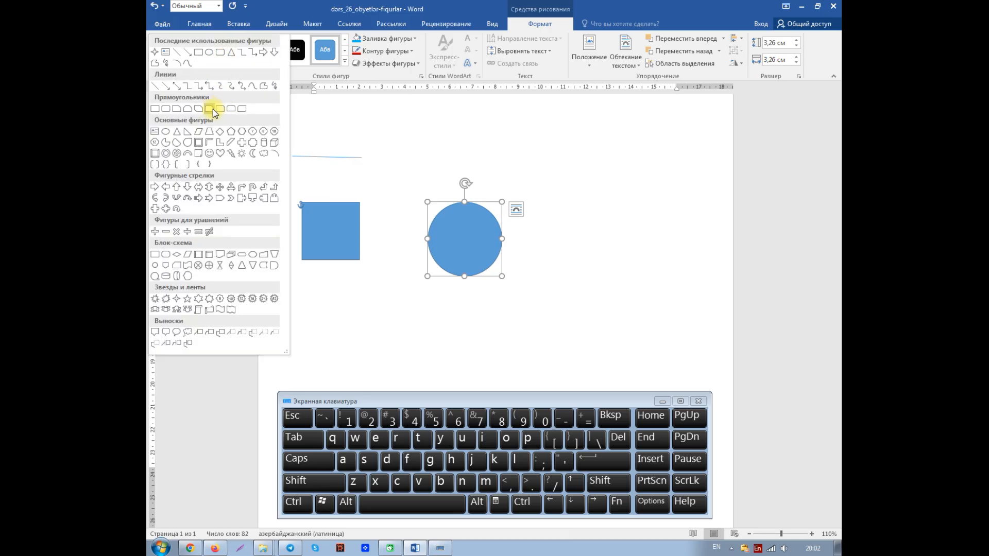
pyautogui.click(177, 154)
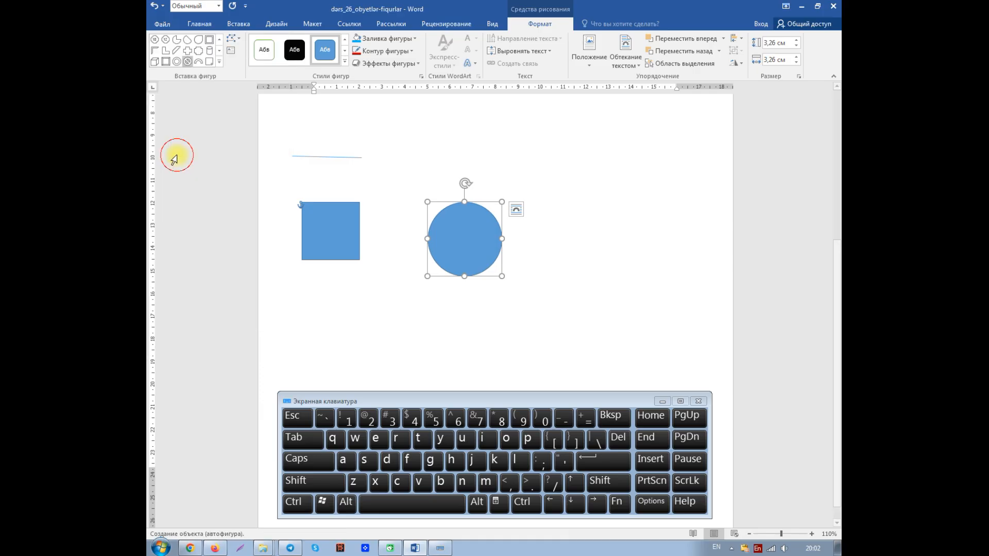
pyautogui.moveTo(577, 216)
pyautogui.mouseDown()
pyautogui.moveTo(585, 262)
pyautogui.moveTo(663, 271)
pyautogui.mouseUp()
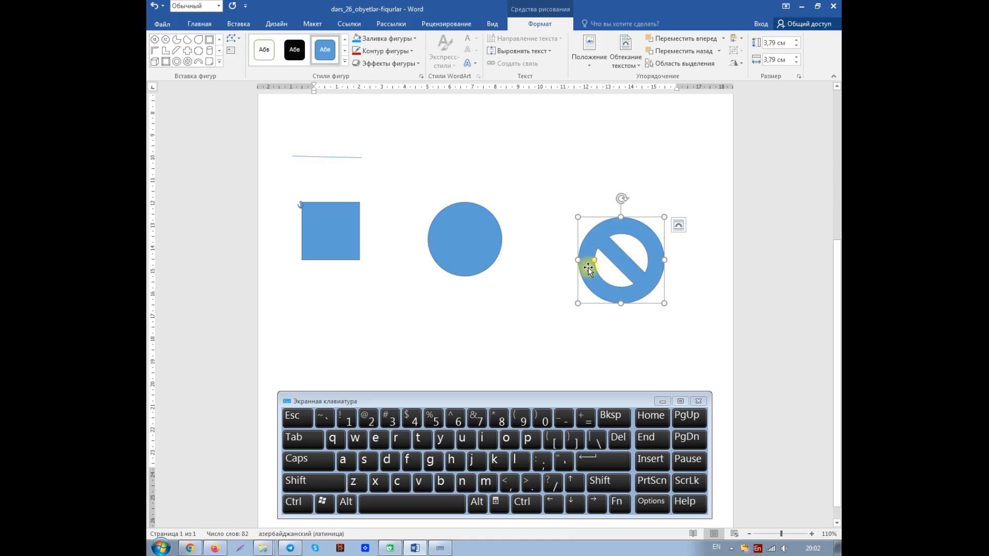
# Draw a smiley face about 2.5 cm high and 3.7 cm wide below the square
pyautogui.click(220, 63)
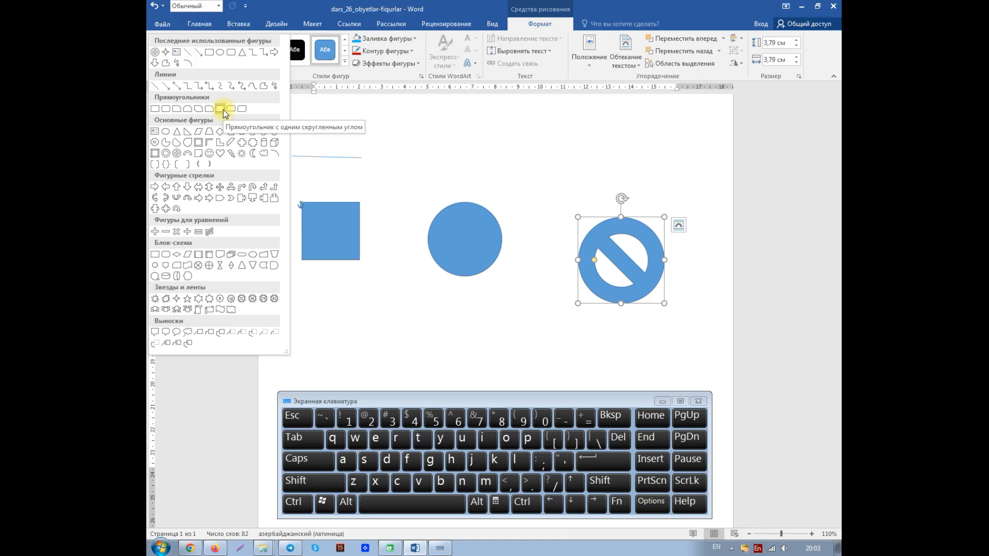
pyautogui.click(210, 153)
pyautogui.moveTo(310, 298)
pyautogui.mouseDown()
pyautogui.moveTo(308, 344)
pyautogui.moveTo(394, 353)
pyautogui.mouseUp()
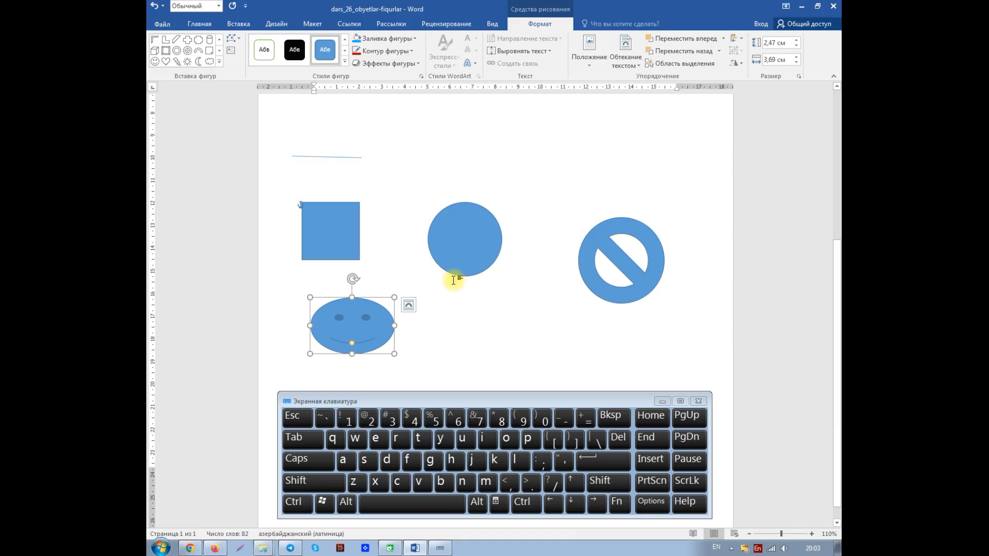
# Select the line, square, circle, prohibition symbol and smiley face one at a time, finishing with the line and the square
pyautogui.click(315, 157)
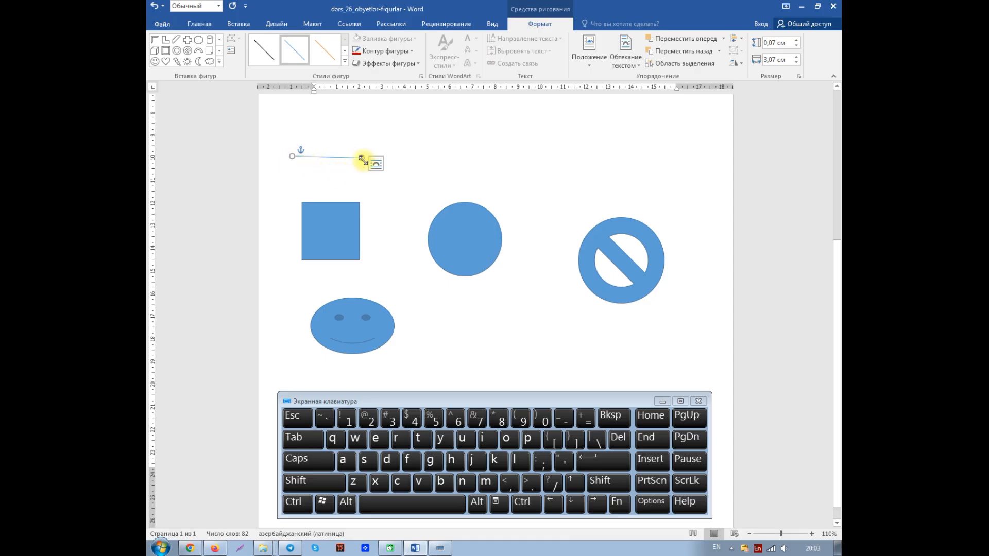
pyautogui.click(344, 228)
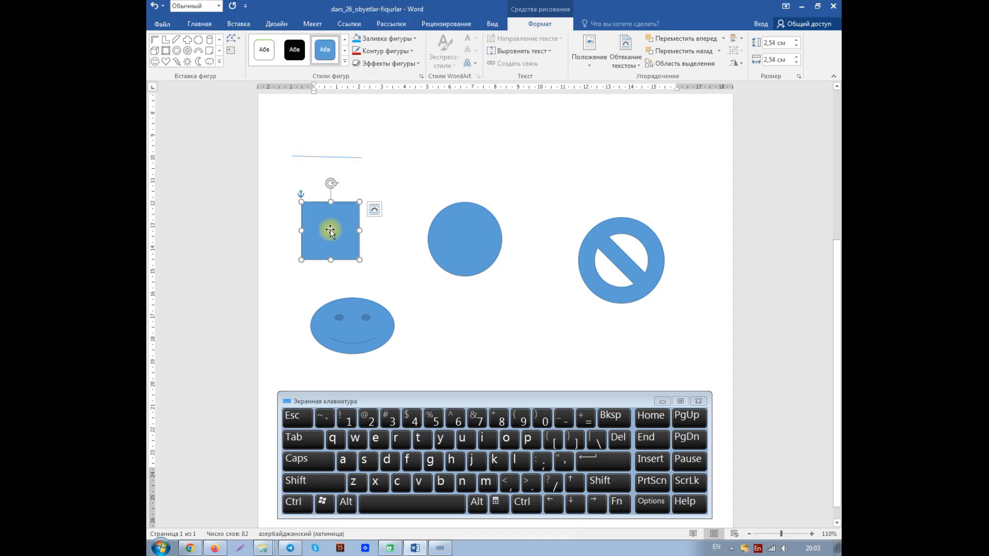
pyautogui.click(468, 237)
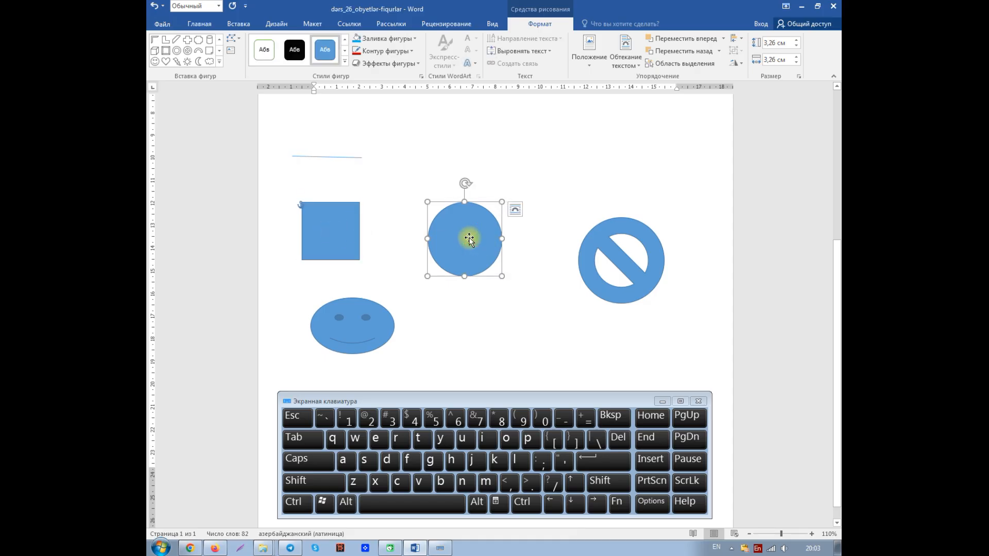
pyautogui.click(617, 254)
pyautogui.click(369, 328)
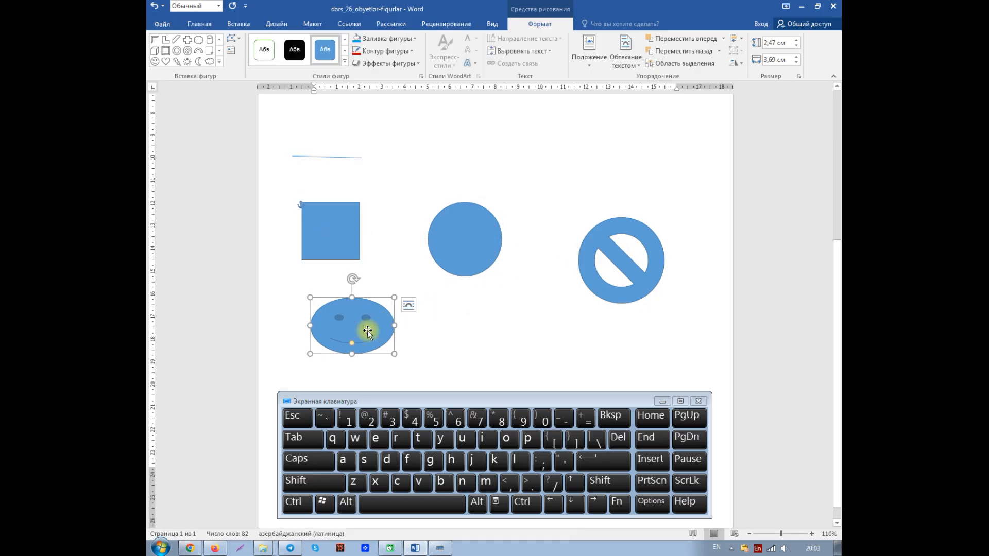
pyautogui.click(316, 156)
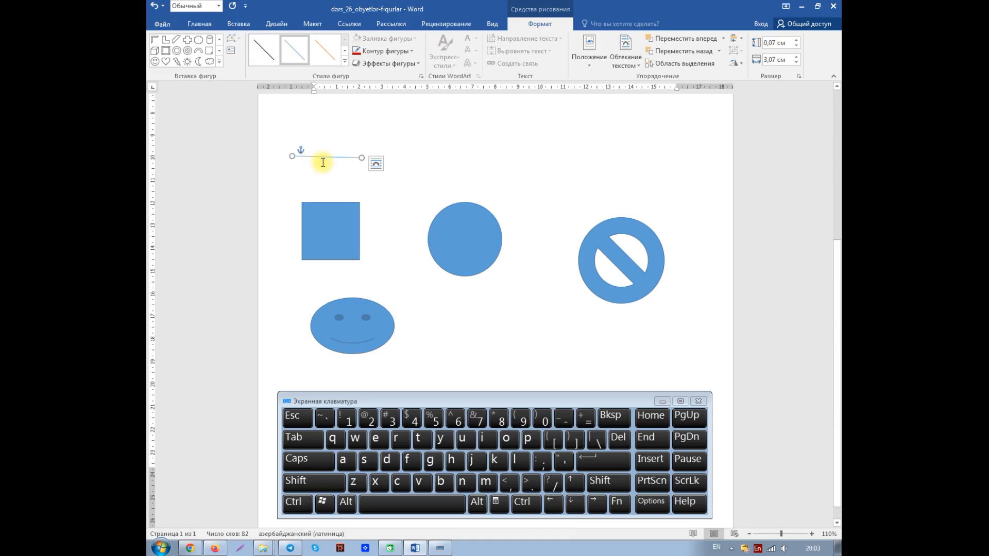
pyautogui.click(327, 232)
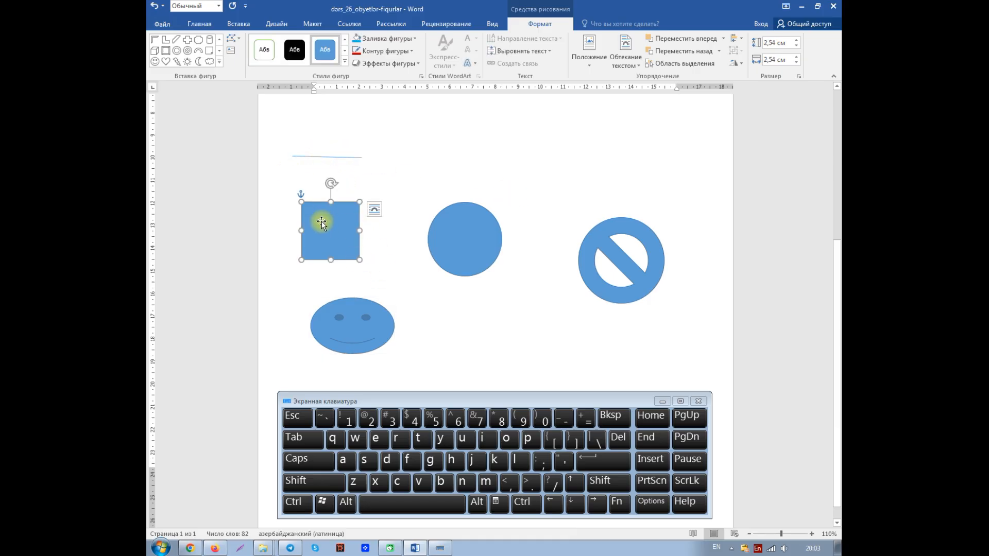
# Try bending the smiley face's mouth into a frown with its shape adjustment, undoing the change after each attempt
pyautogui.click(469, 229)
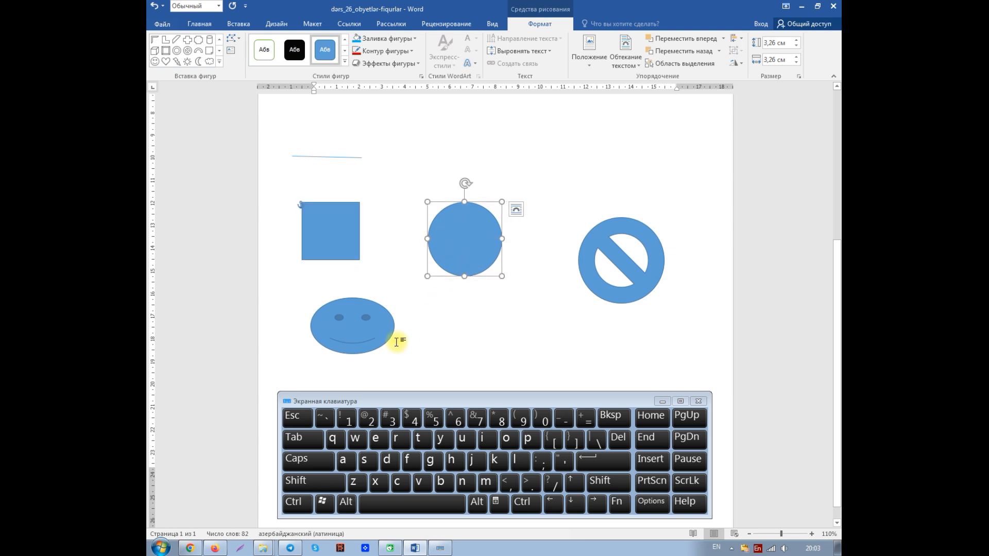
pyautogui.click(352, 328)
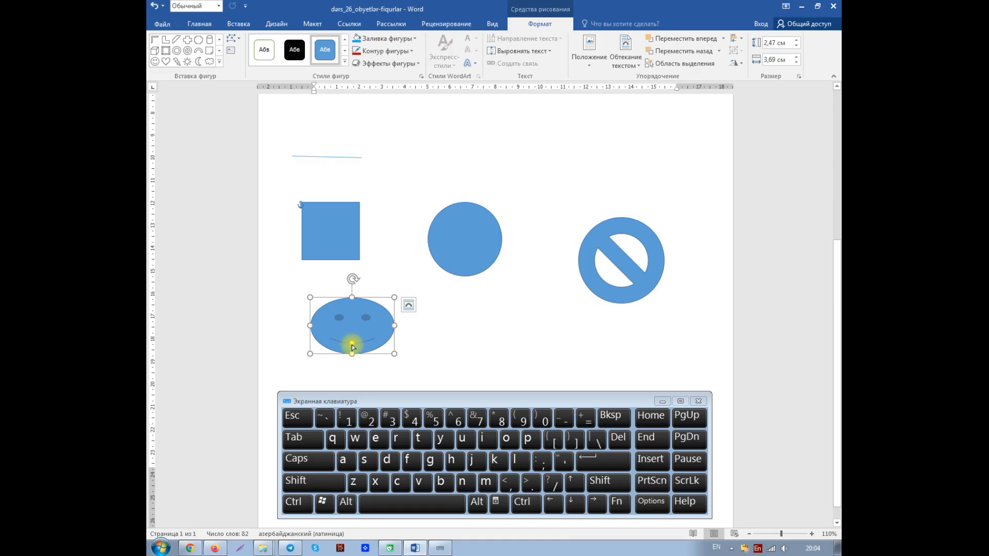
pyautogui.moveTo(352, 344); pyautogui.dragTo(354, 336)
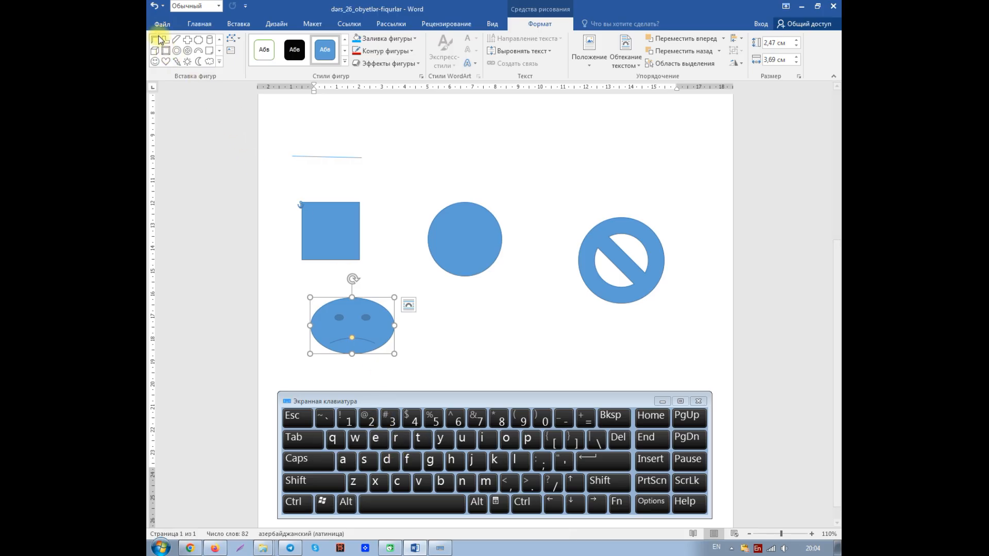
pyautogui.click(153, 8)
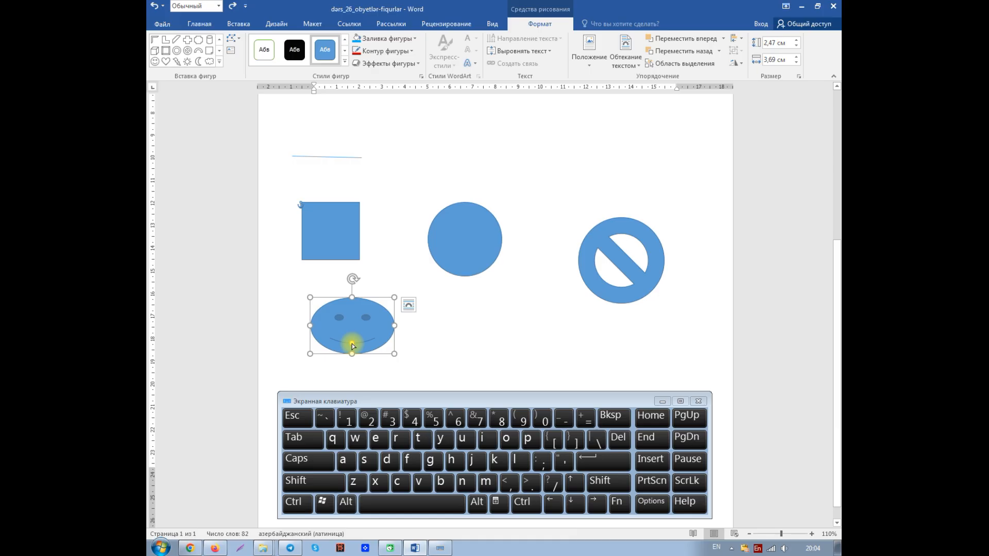
pyautogui.moveTo(352, 345); pyautogui.dragTo(353, 337)
pyautogui.click(618, 264)
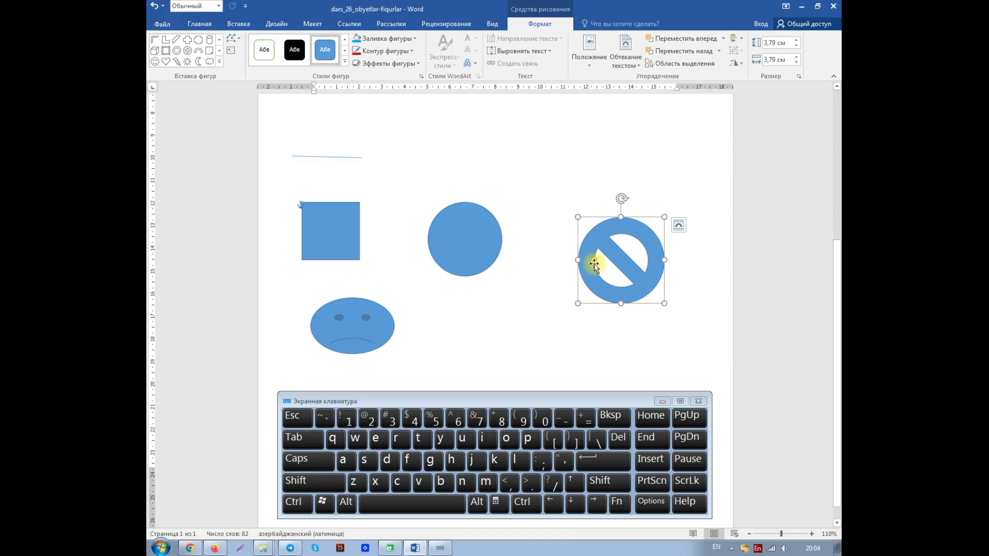
pyautogui.hotkey('ctrl', 'z')
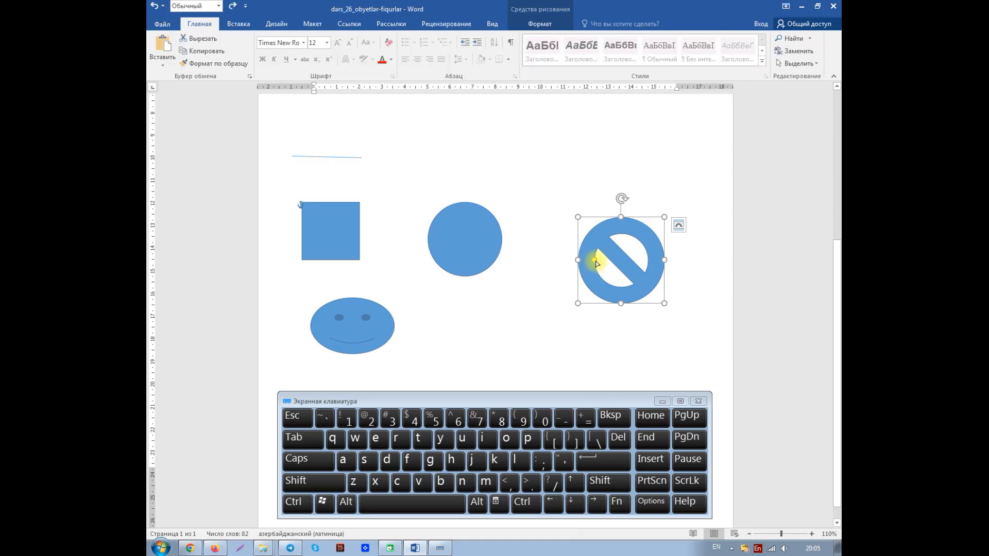
# Adjust the inner form of the prohibition symbol so its ring is slightly thicker, keeping the overall size
pyautogui.moveTo(595, 263); pyautogui.dragTo(604, 260)
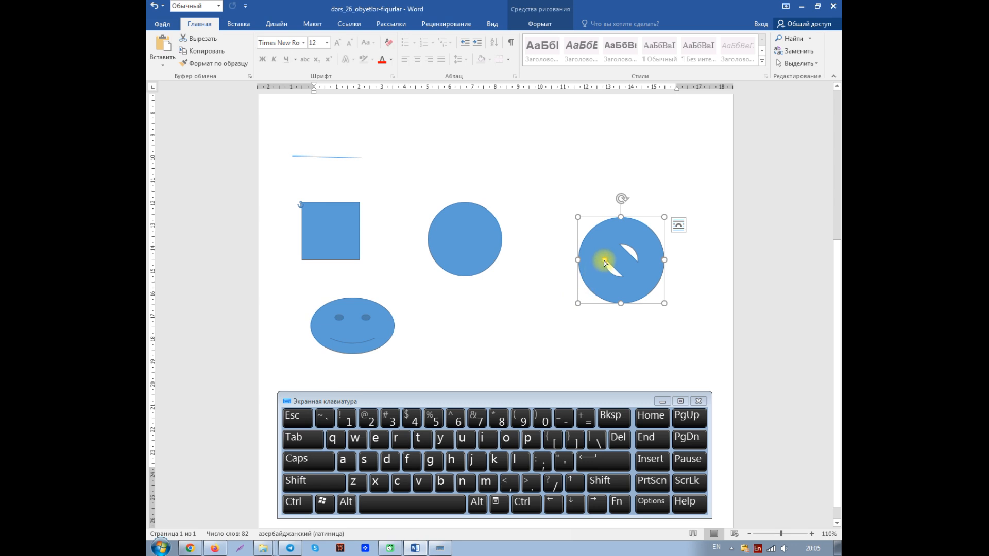
pyautogui.moveTo(603, 263)
pyautogui.mouseDown()
pyautogui.moveTo(590, 261)
pyautogui.moveTo(600, 261)
pyautogui.mouseUp()
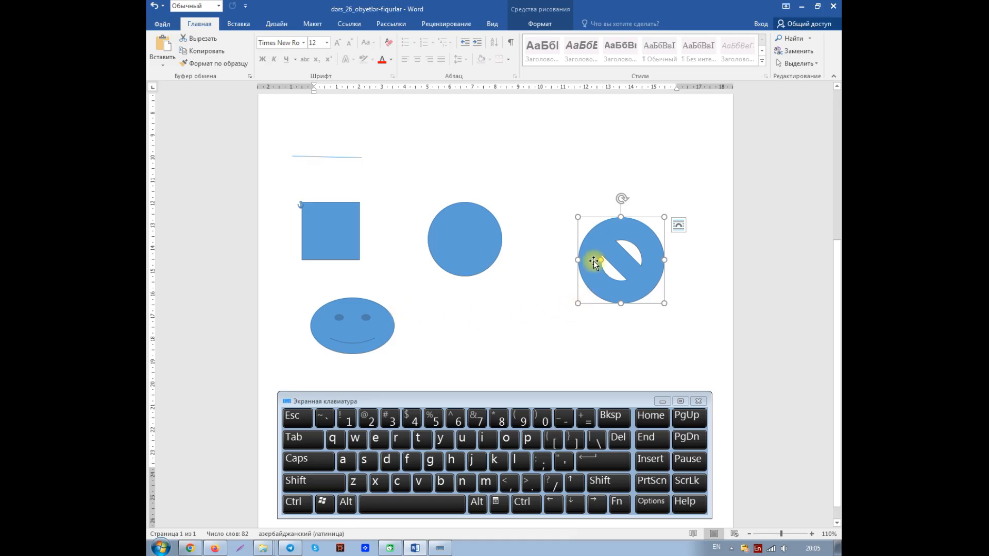
# Draw a five-pointed star about 2 cm high and 2.5 cm wide right of the smiley face, and make its points thinner
pyautogui.click(536, 29)
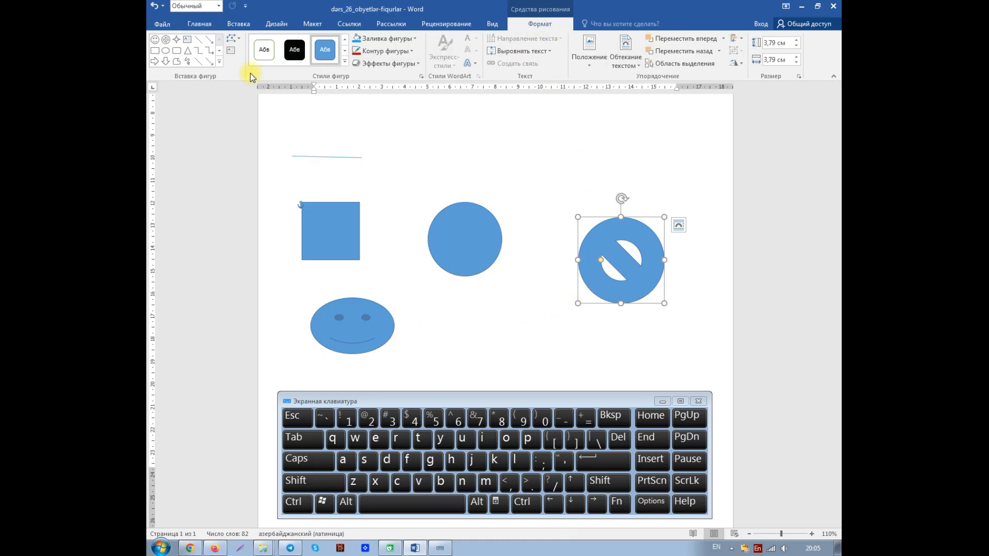
pyautogui.click(219, 62)
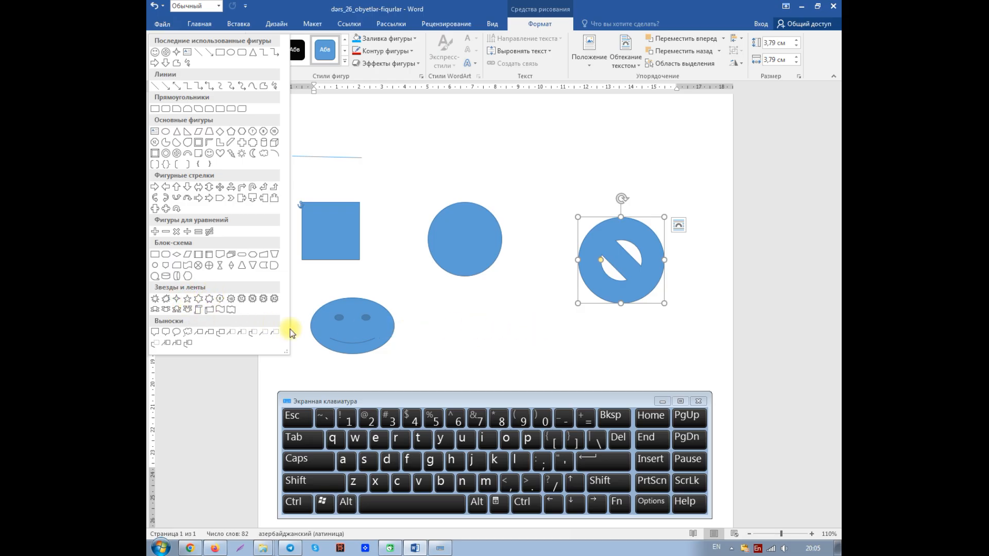
pyautogui.click(186, 302)
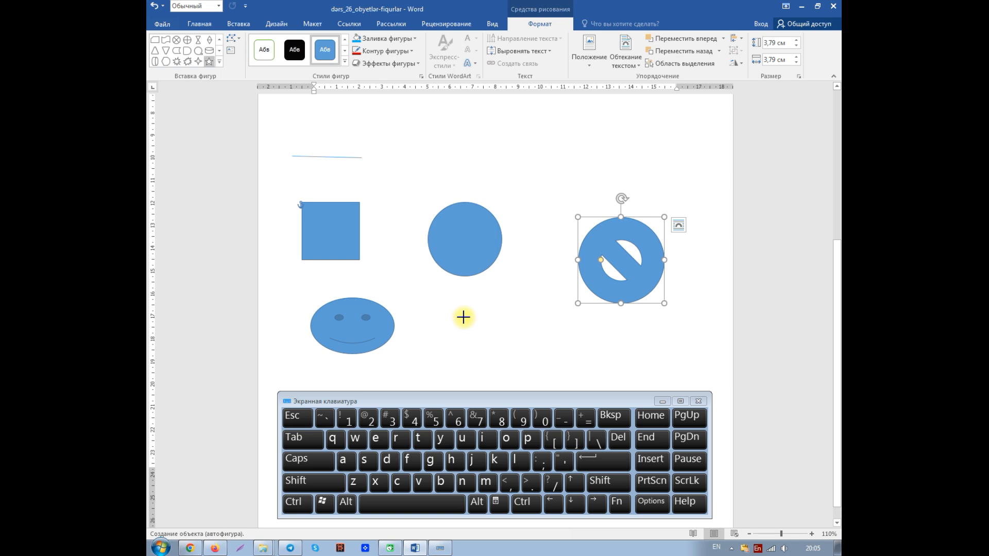
pyautogui.moveTo(461, 314); pyautogui.dragTo(520, 360)
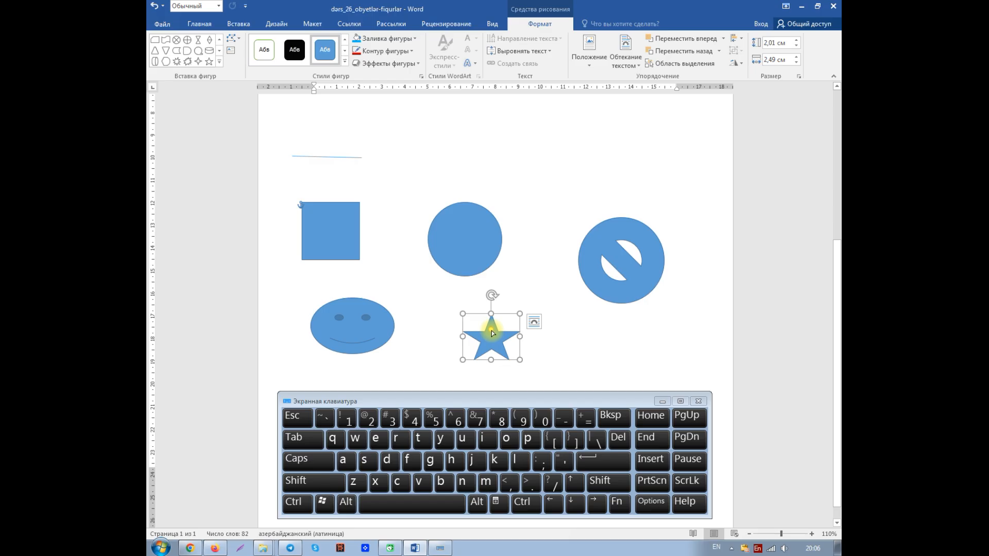
pyautogui.moveTo(491, 330)
pyautogui.mouseDown()
pyautogui.moveTo(496, 354)
pyautogui.moveTo(481, 314)
pyautogui.mouseUp()
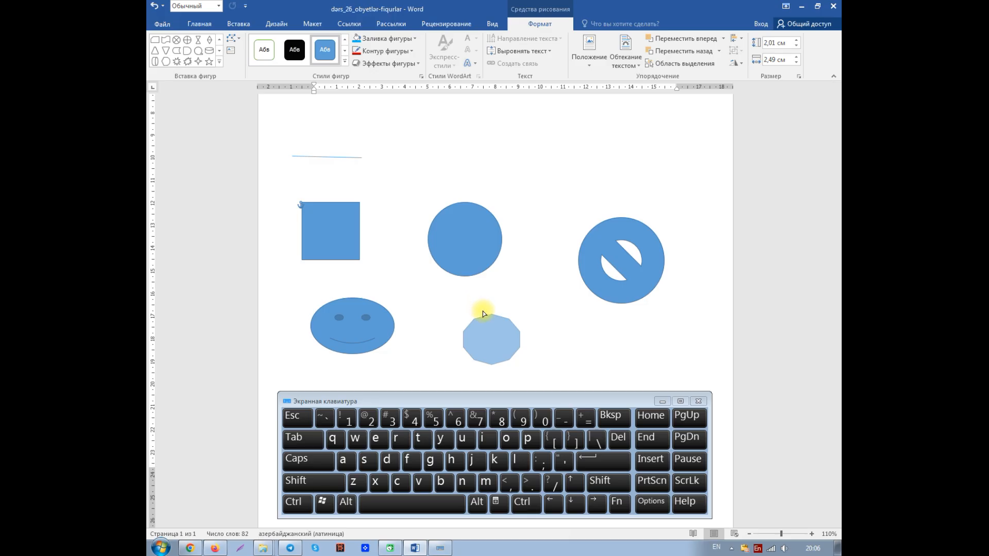
pyautogui.moveTo(483, 313); pyautogui.dragTo(492, 335)
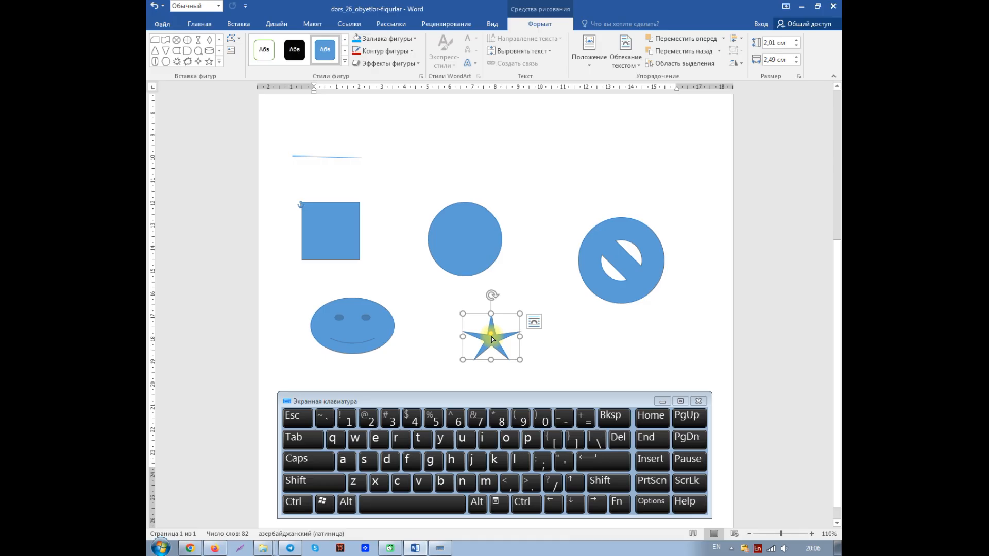
# Select the circle, the square and the line one at a time to check whether they have shape adjustment handles
pyautogui.click(463, 243)
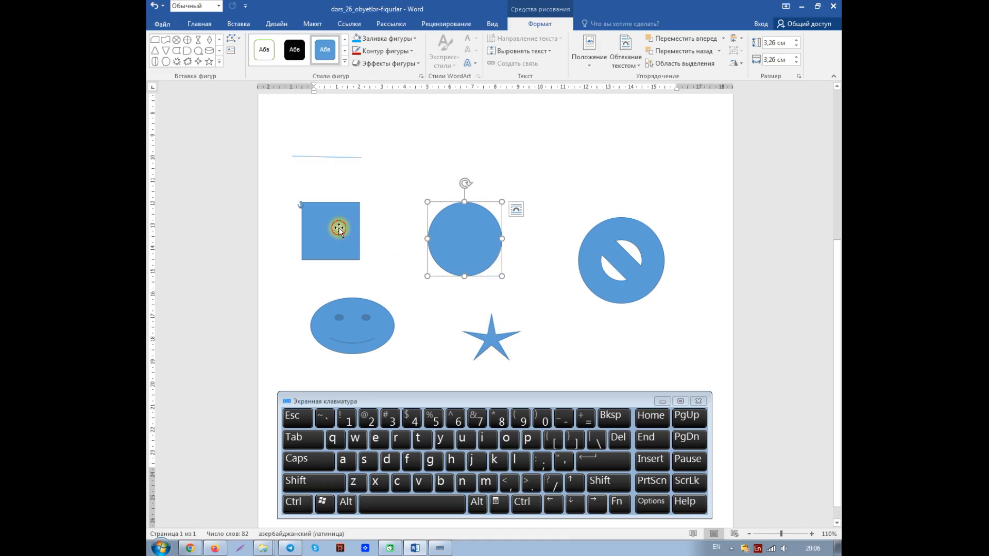
pyautogui.click(338, 229)
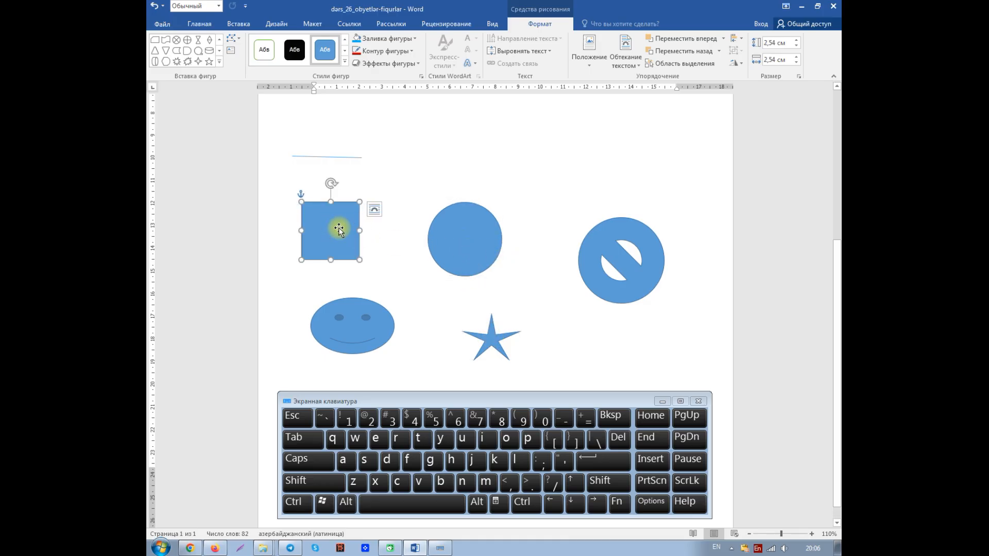
pyautogui.click(323, 156)
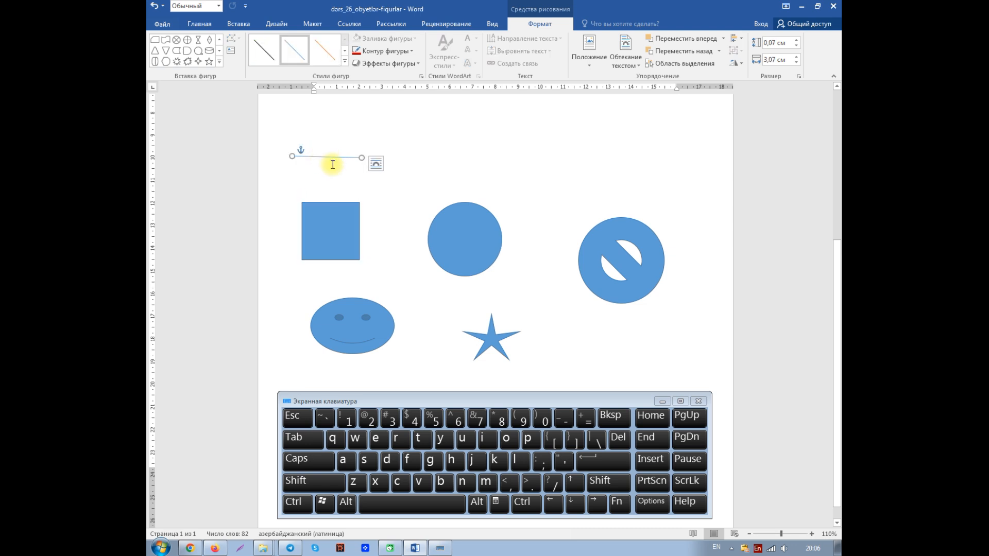